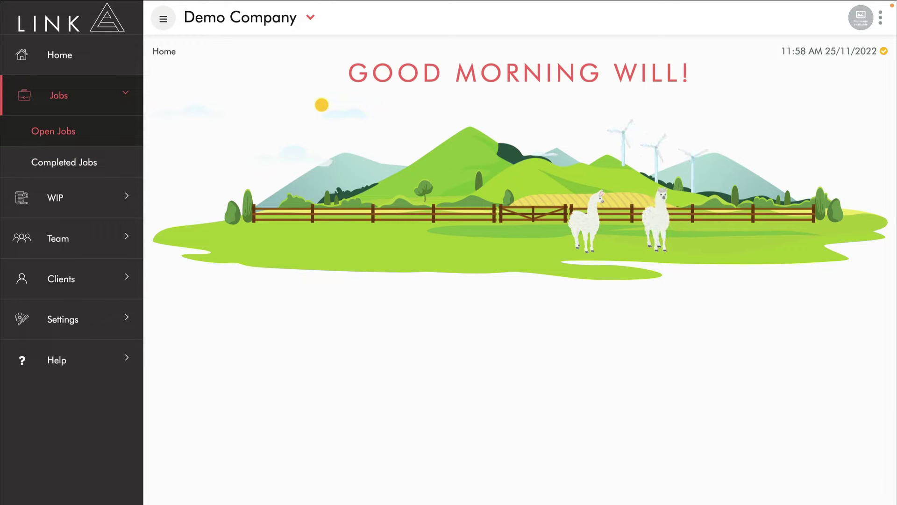
{"action": "left_click", "coordinate": [93, 96]}
{"action": "left_click", "coordinate": [87, 136]}
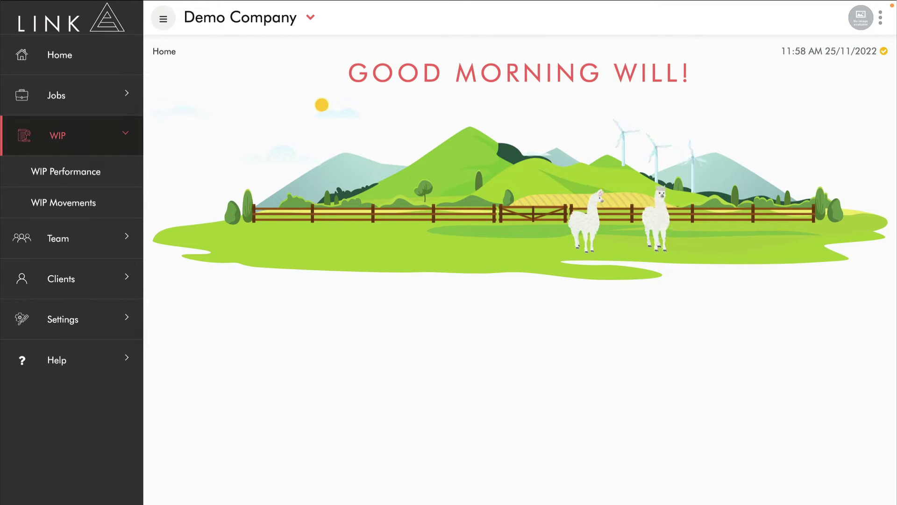
{"action": "left_click", "coordinate": [63, 202]}
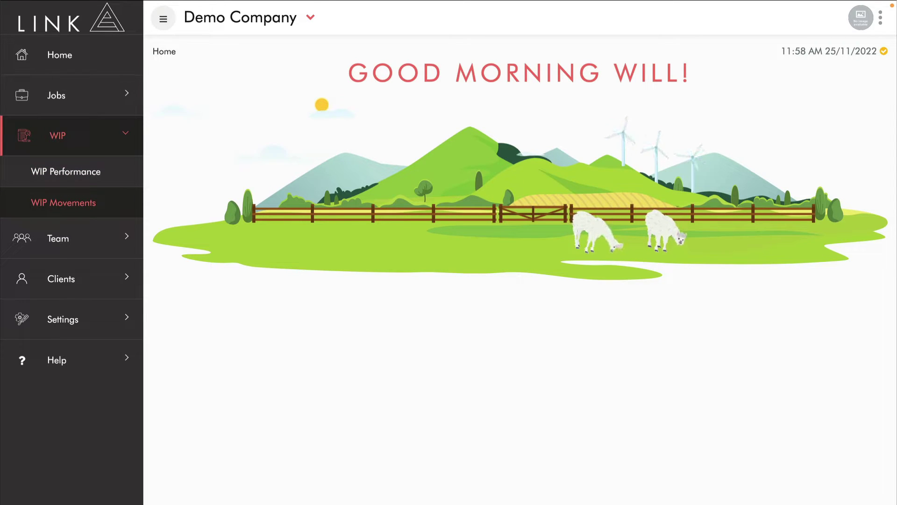
{"action": "left_click", "coordinate": [125, 136]}
{"action": "left_click", "coordinate": [98, 176]}
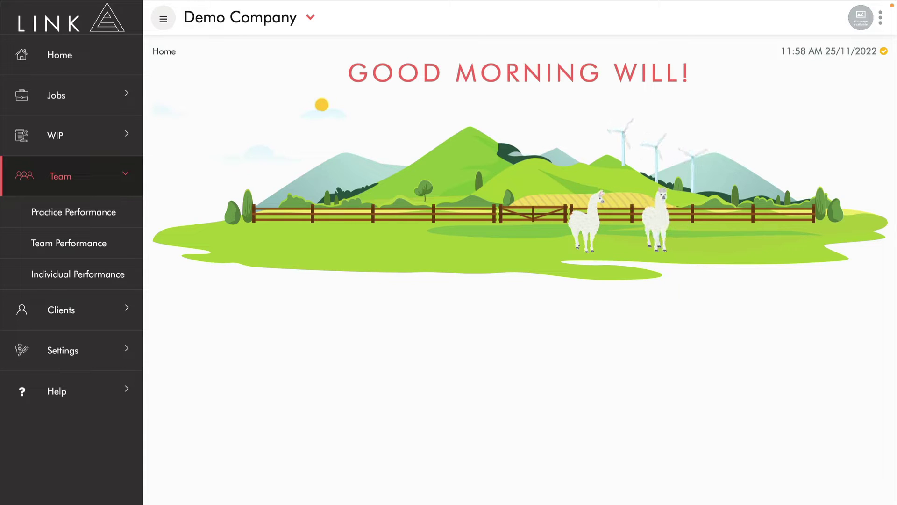
{"action": "left_click", "coordinate": [99, 176]}
{"action": "left_click", "coordinate": [99, 214]}
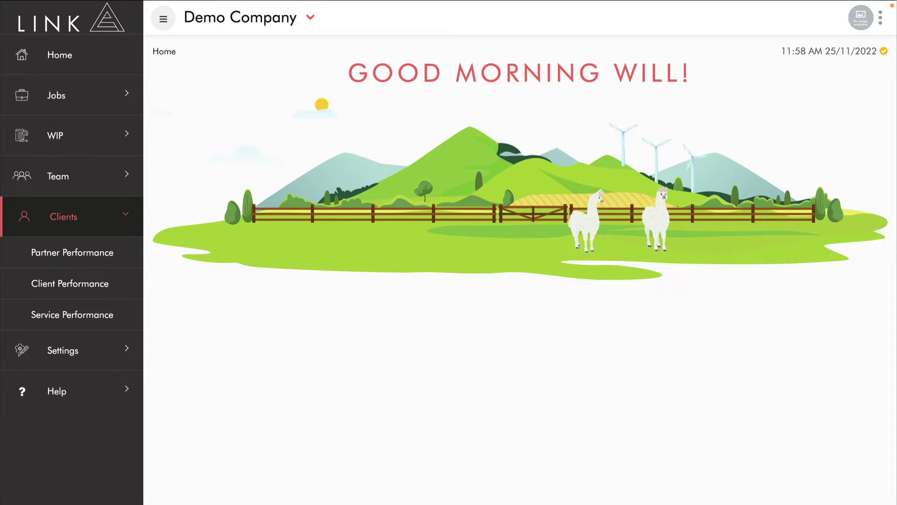
{"action": "left_click", "coordinate": [99, 213]}
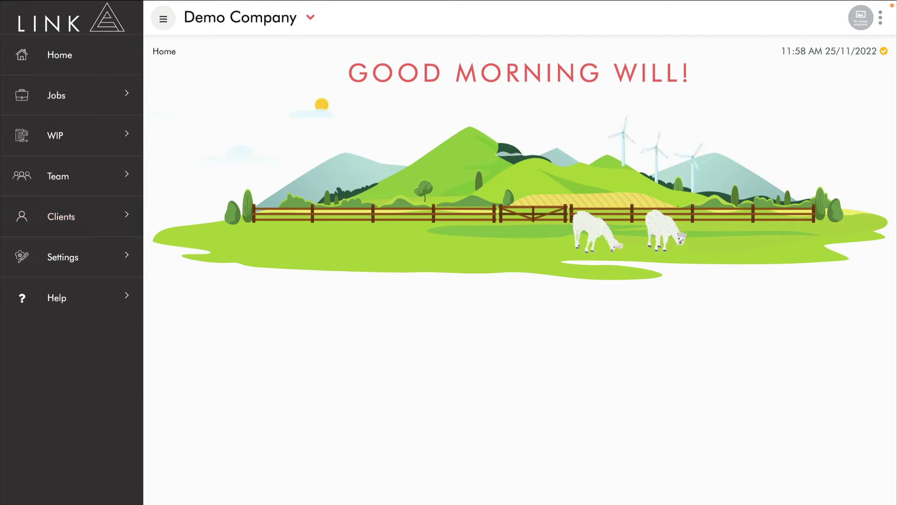
Open the Open Jobs report and expand its full set of criteria.
{"action": "left_click", "coordinate": [98, 95]}
{"action": "left_click", "coordinate": [53, 131]}
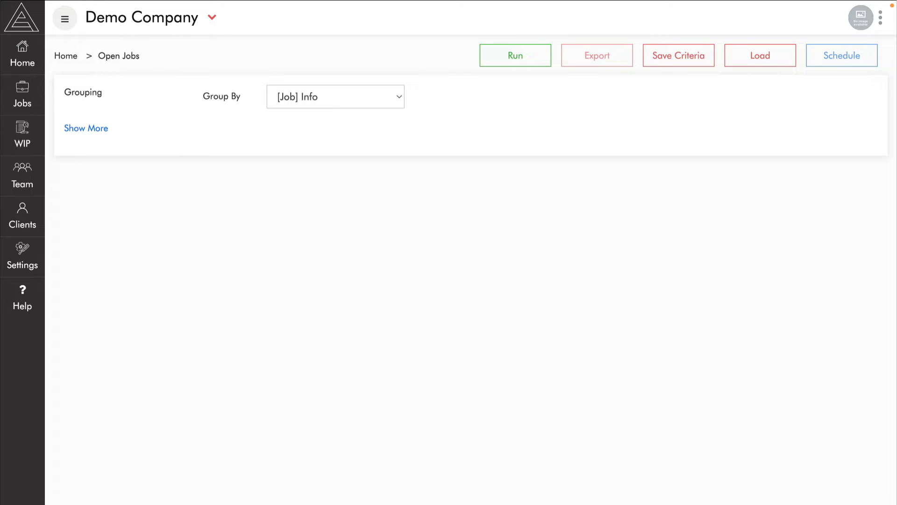
{"action": "left_click", "coordinate": [86, 128]}
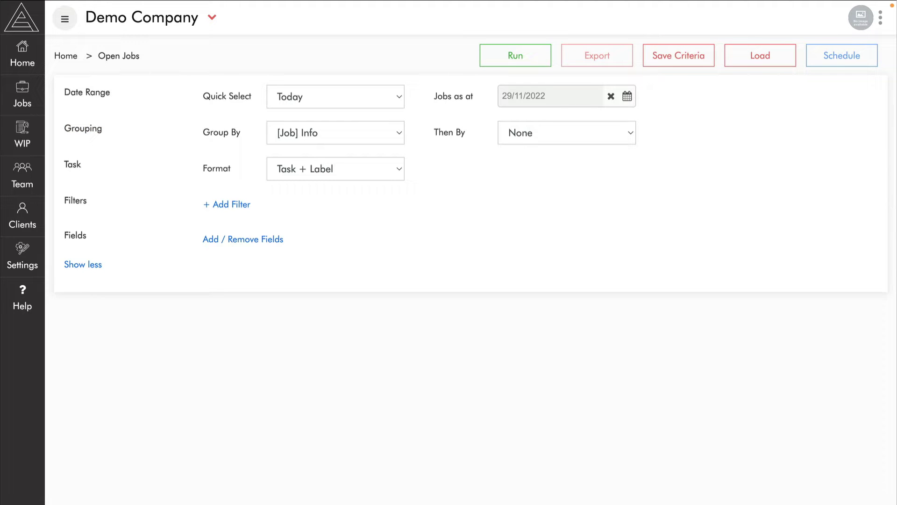
Add a [Job] Job Manager filter that includes a single job manager, and run the Open Jobs report.
{"action": "left_click", "coordinate": [228, 204]}
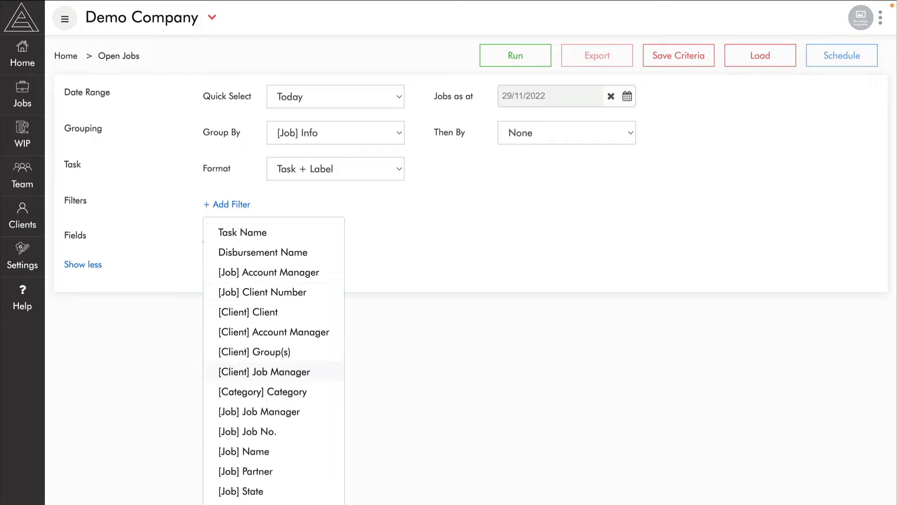
{"action": "left_click", "coordinate": [261, 412]}
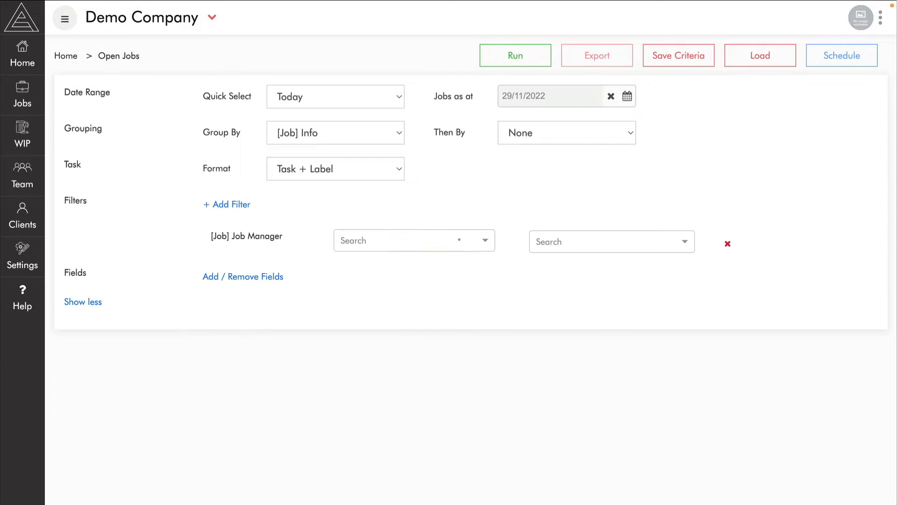
{"action": "left_click", "coordinate": [457, 238]}
{"action": "left_click", "coordinate": [397, 267]}
{"action": "left_click", "coordinate": [583, 236]}
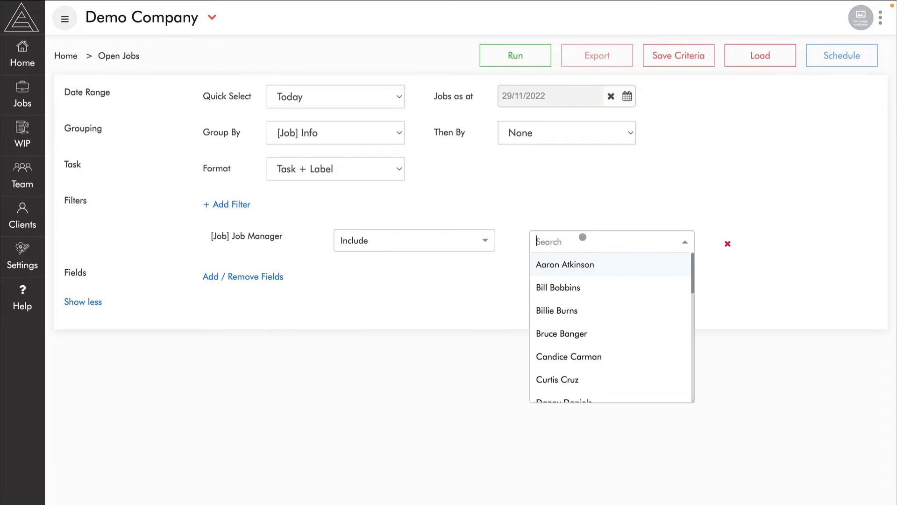
{"action": "left_click", "coordinate": [575, 262]}
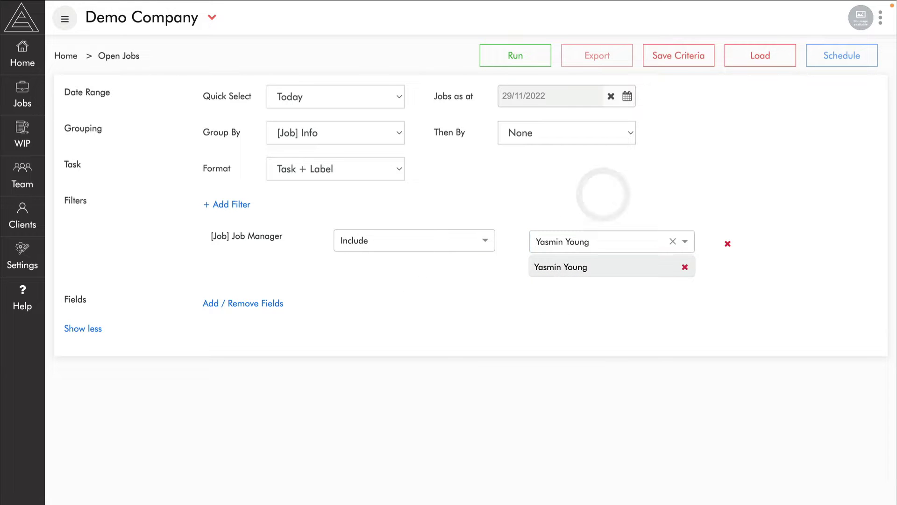
{"action": "left_click", "coordinate": [515, 56]}
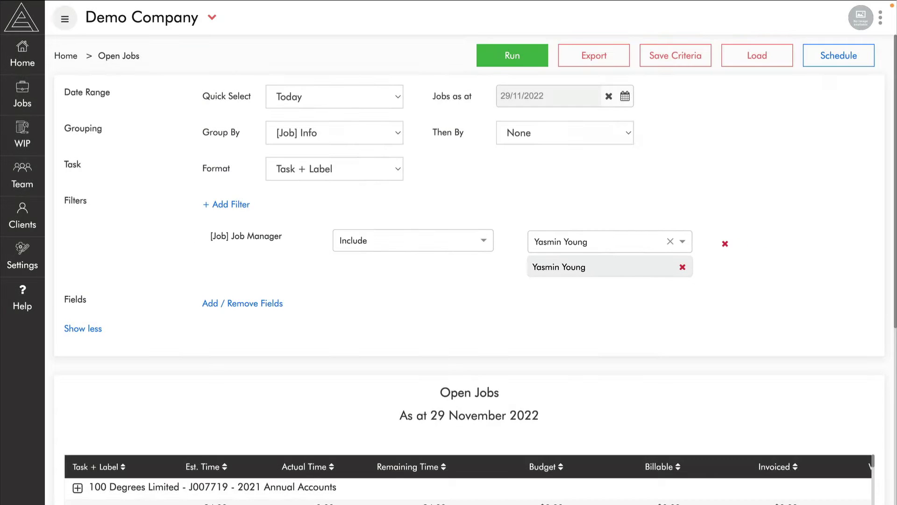
Sort the open jobs by Remaining Budget, most over budget first, and inspect the task breakdown of Breannas Bruch Stop Limited's General Tasks job.
{"action": "scroll", "coordinate": [468, 280], "scroll_direction": "down", "scroll_amount": 3}
{"action": "scroll", "coordinate": [468, 280], "scroll_direction": "down", "scroll_amount": 3}
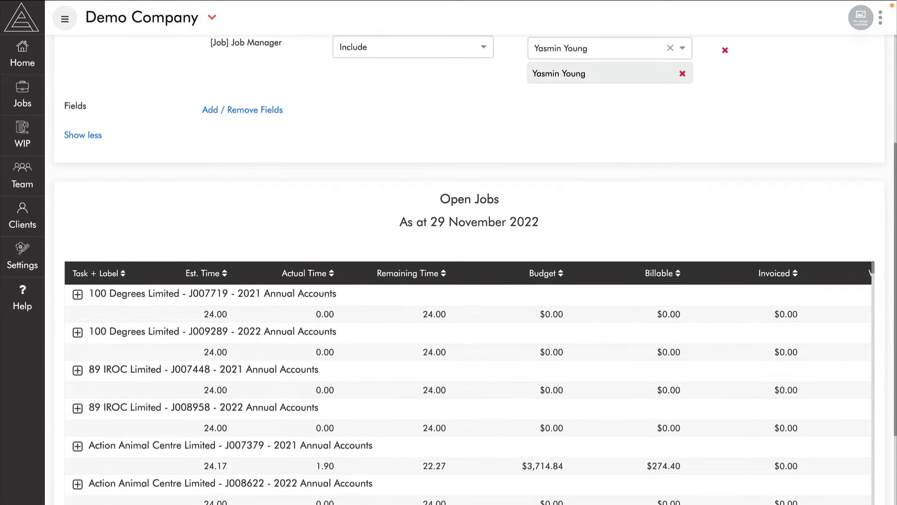
{"action": "scroll", "coordinate": [467, 360], "scroll_direction": "right", "scroll_amount": 2}
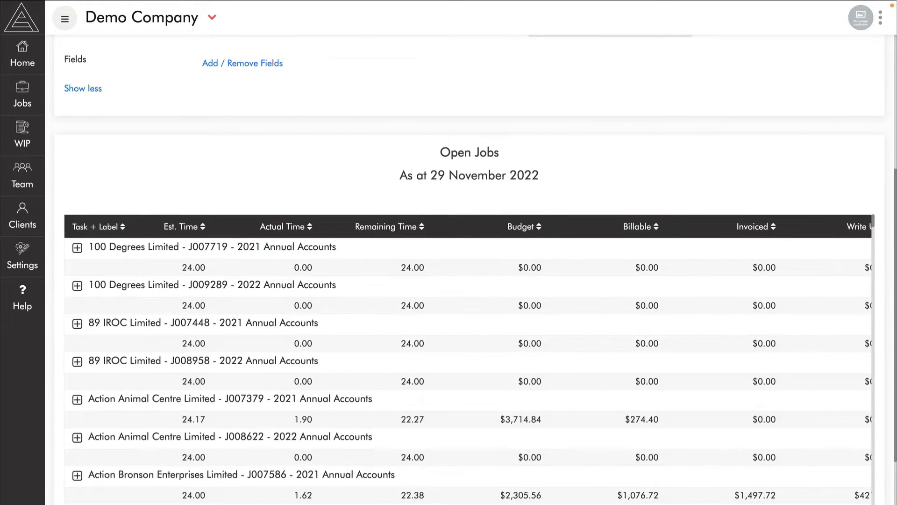
{"action": "scroll", "coordinate": [795, 227], "scroll_direction": "right", "scroll_amount": 5}
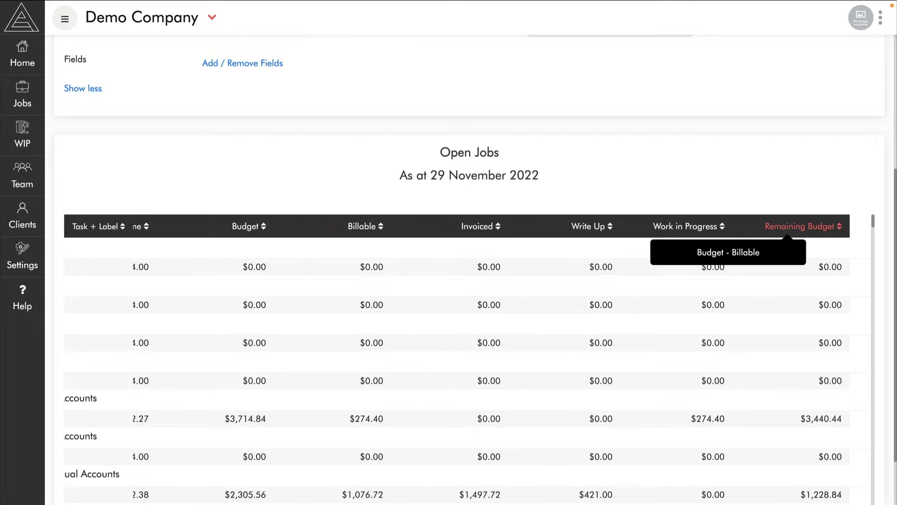
{"action": "left_click", "coordinate": [801, 227]}
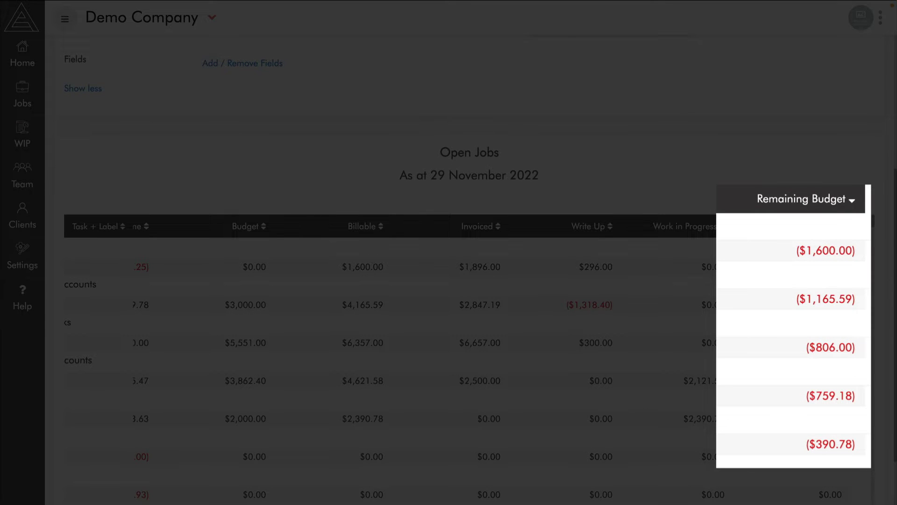
{"action": "scroll", "coordinate": [467, 327], "scroll_direction": "left", "scroll_amount": 5}
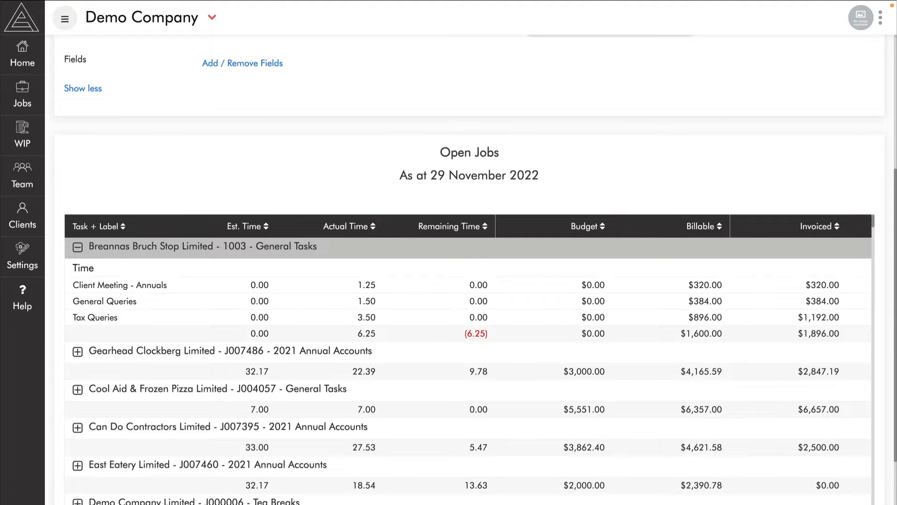
{"action": "scroll", "coordinate": [467, 351], "scroll_direction": "right", "scroll_amount": 5}
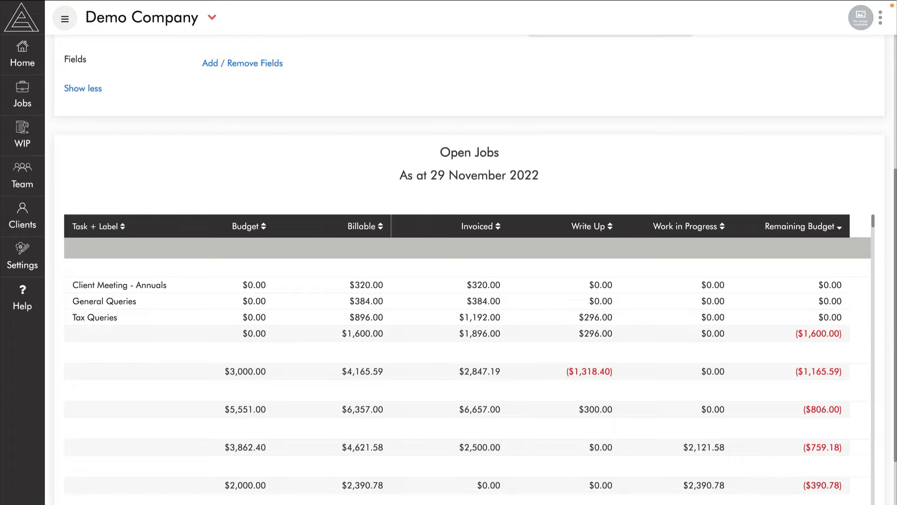
Run the Completed Jobs report for Last Month and sort it by Ave. Charge Rate from highest to lowest.
{"action": "left_click", "coordinate": [23, 96]}
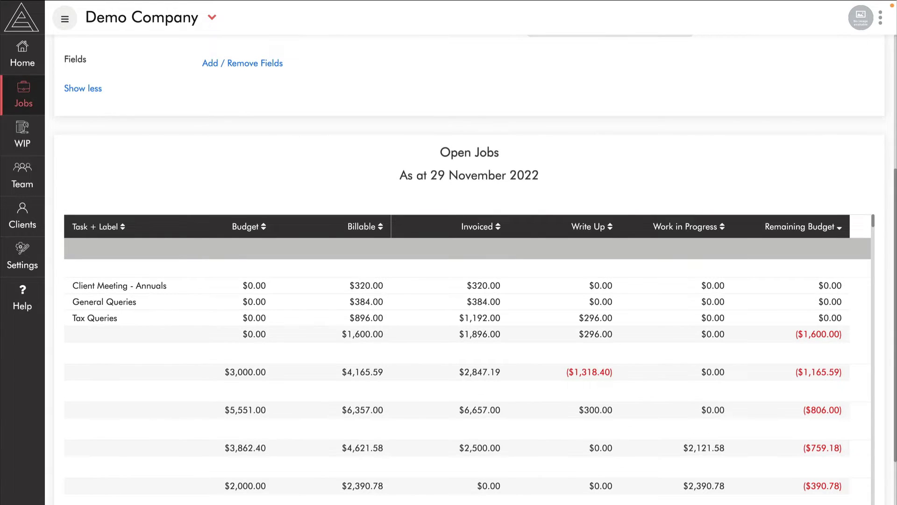
{"action": "left_click", "coordinate": [66, 161]}
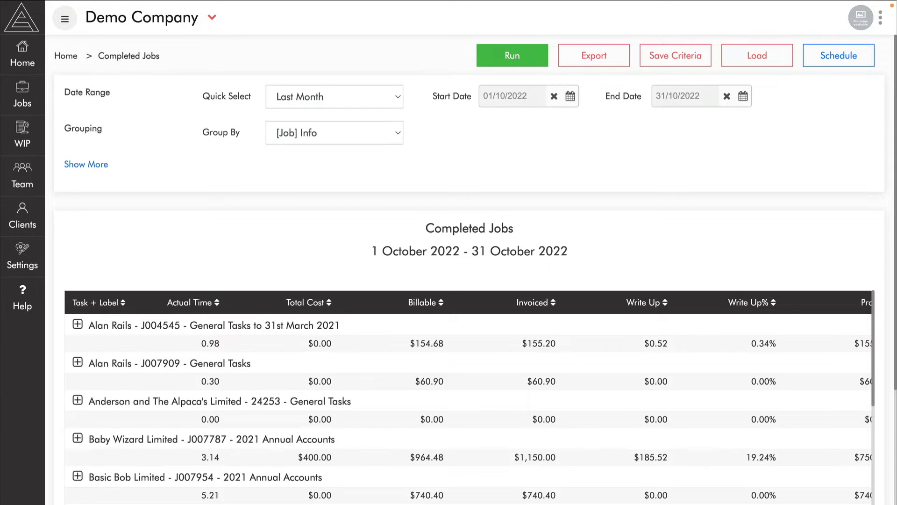
{"action": "scroll", "coordinate": [801, 303], "scroll_direction": "right", "scroll_amount": 5}
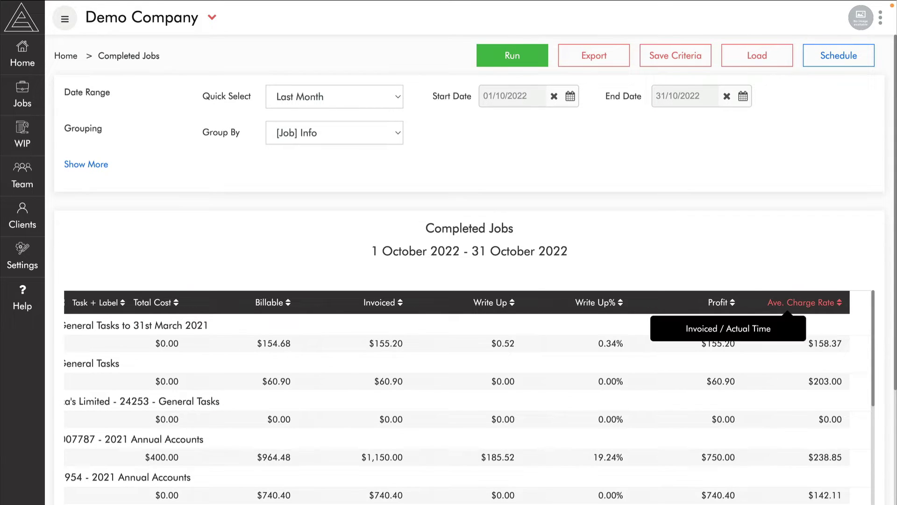
{"action": "left_click", "coordinate": [802, 303]}
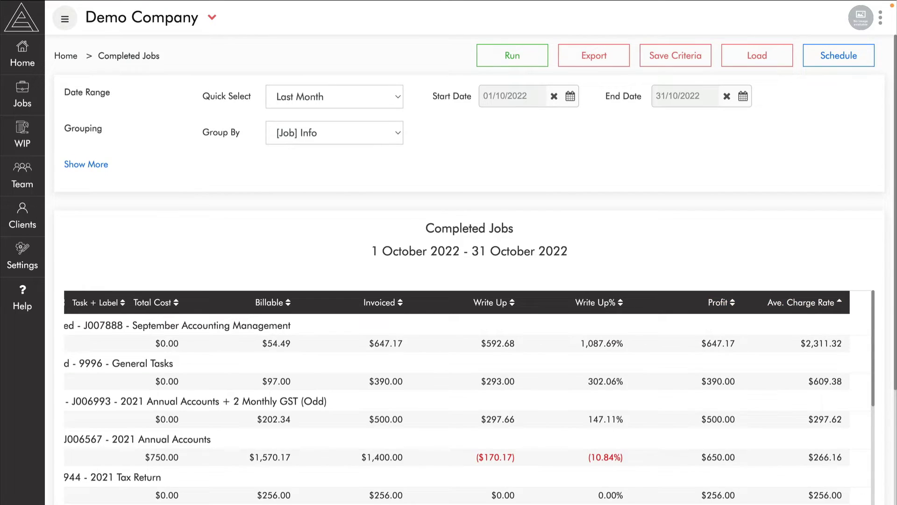
Examine the completed jobs with the highest and the lowest average charge rates.
{"action": "scroll", "coordinate": [468, 281], "scroll_direction": "down", "scroll_amount": 3}
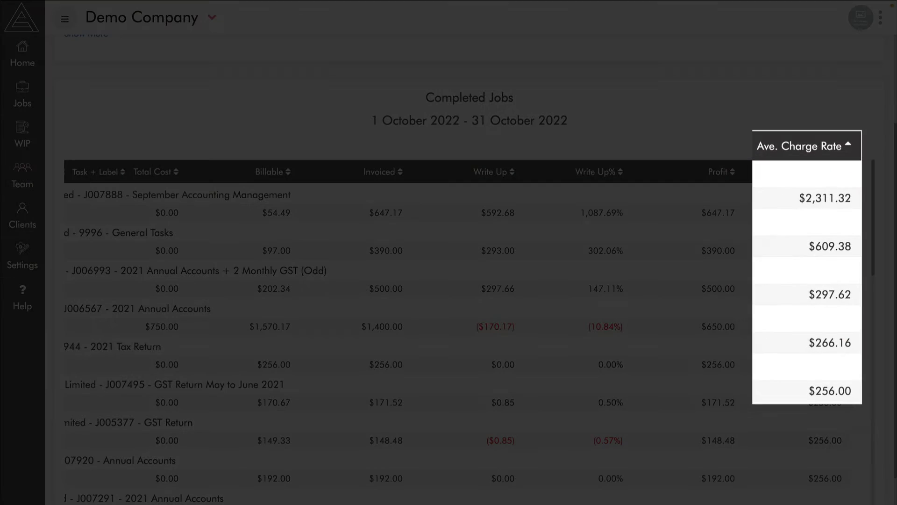
{"action": "scroll", "coordinate": [468, 327], "scroll_direction": "left", "scroll_amount": 5}
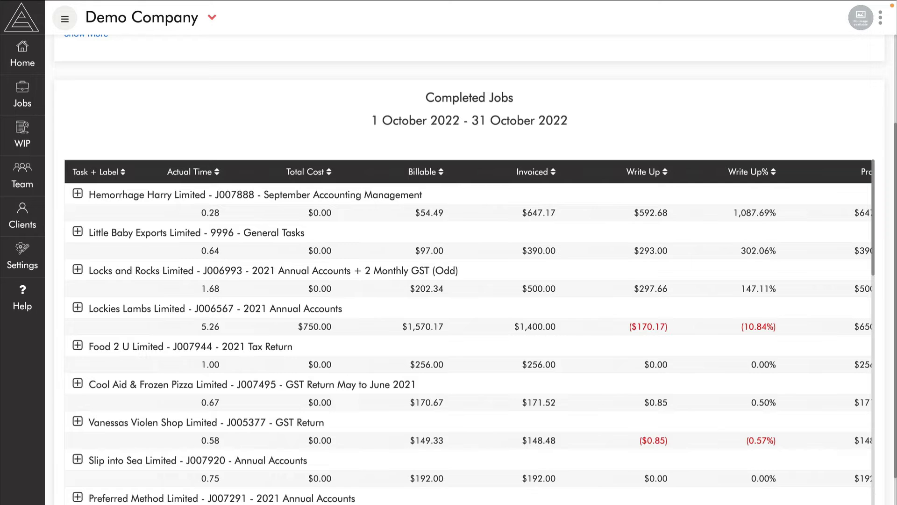
{"action": "scroll", "coordinate": [467, 327], "scroll_direction": "right", "scroll_amount": 5}
{"action": "scroll", "coordinate": [467, 327], "scroll_direction": "down", "scroll_amount": 15}
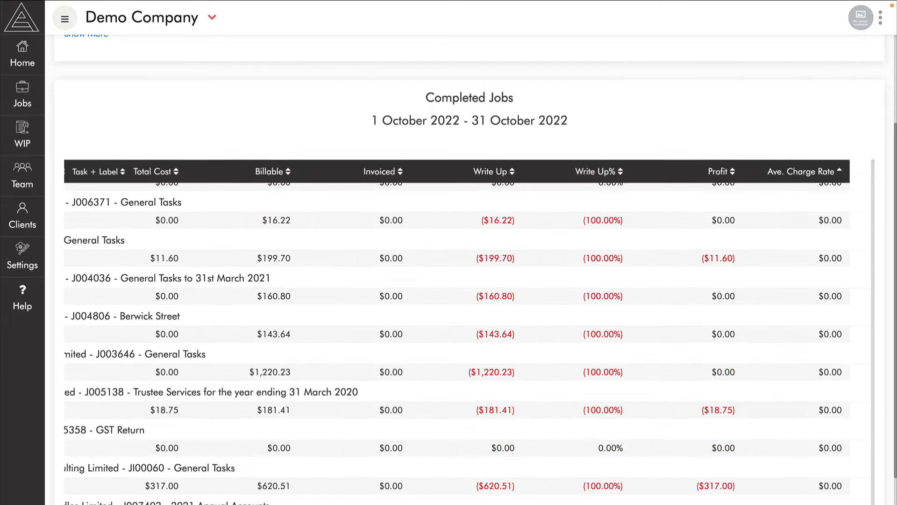
{"action": "scroll", "coordinate": [467, 328], "scroll_direction": "up", "scroll_amount": 1}
{"action": "scroll", "coordinate": [467, 328], "scroll_direction": "down", "scroll_amount": 2}
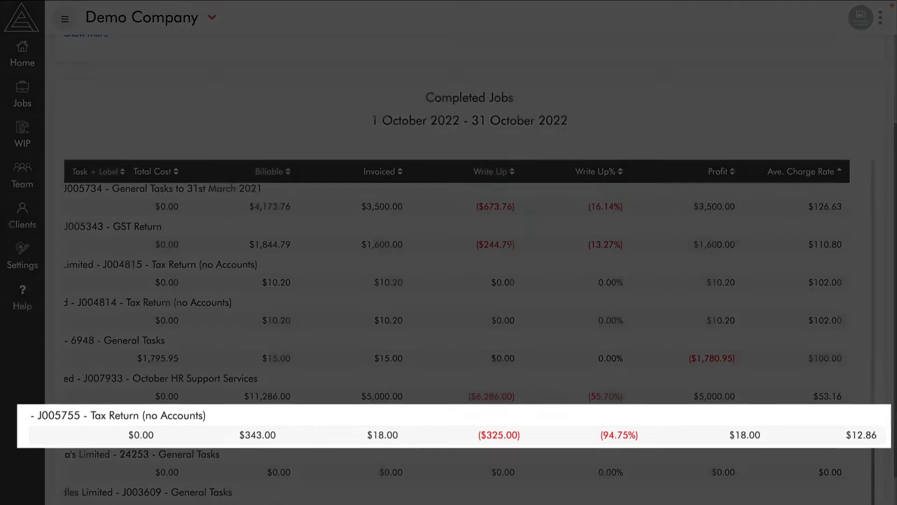
{"action": "scroll", "coordinate": [467, 327], "scroll_direction": "left", "scroll_amount": 3}
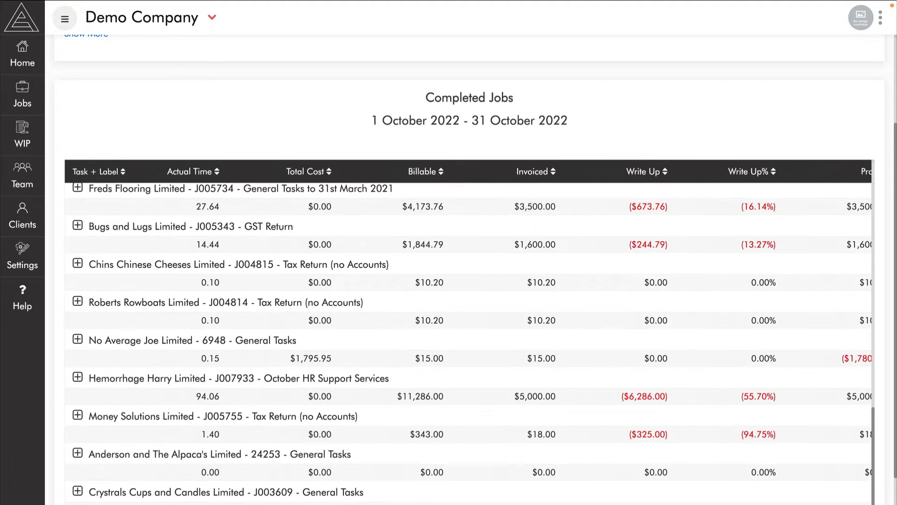
Expand Hemorrhage Harry Limited's October HR Support Services job, inspect the transactions behind its HR Support write up, and return to the Completed Jobs report.
{"action": "left_click", "coordinate": [77, 377]}
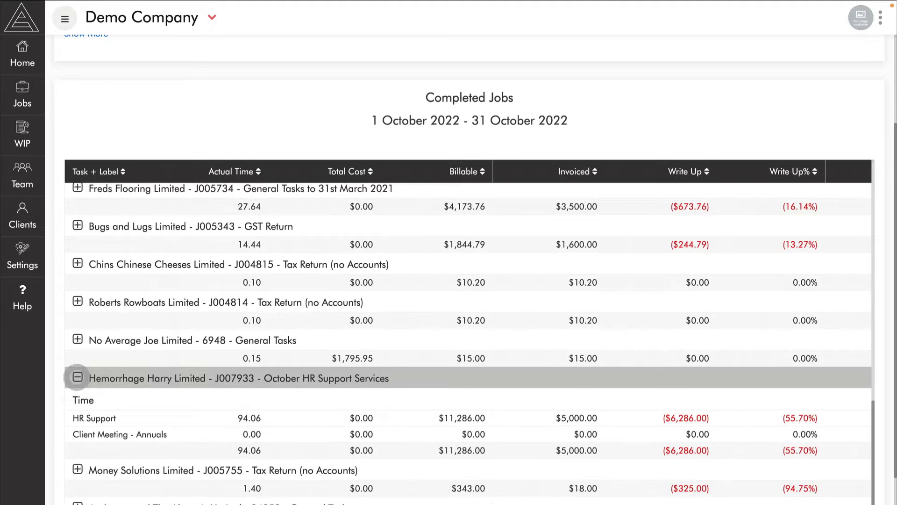
{"action": "scroll", "coordinate": [467, 327], "scroll_direction": "down", "scroll_amount": 1}
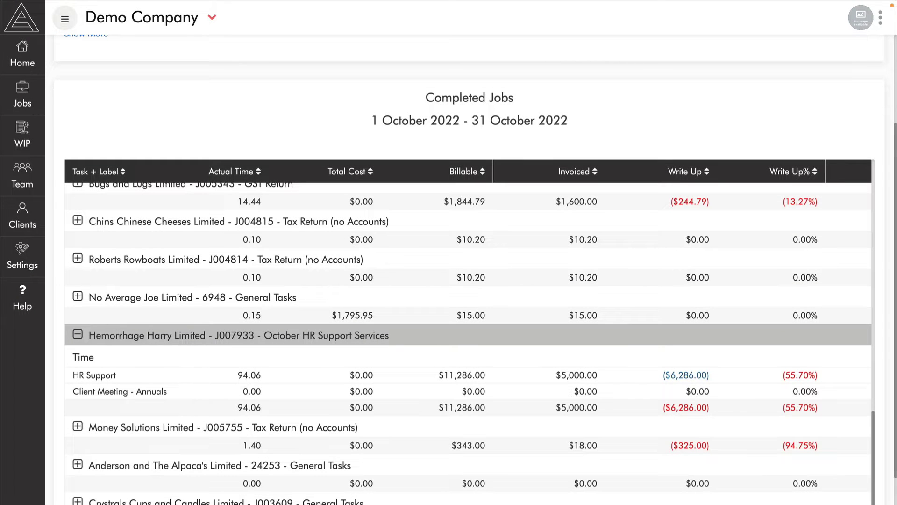
{"action": "left_click", "coordinate": [687, 375]}
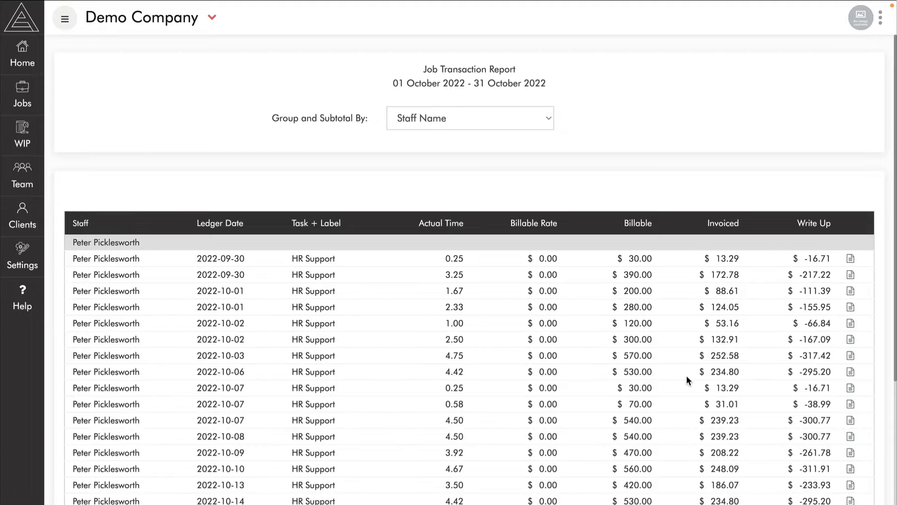
{"action": "key", "text": "alt+Left"}
{"action": "scroll", "coordinate": [468, 337], "scroll_direction": "up", "scroll_amount": 10}
{"action": "scroll", "coordinate": [467, 280], "scroll_direction": "up", "scroll_amount": 3}
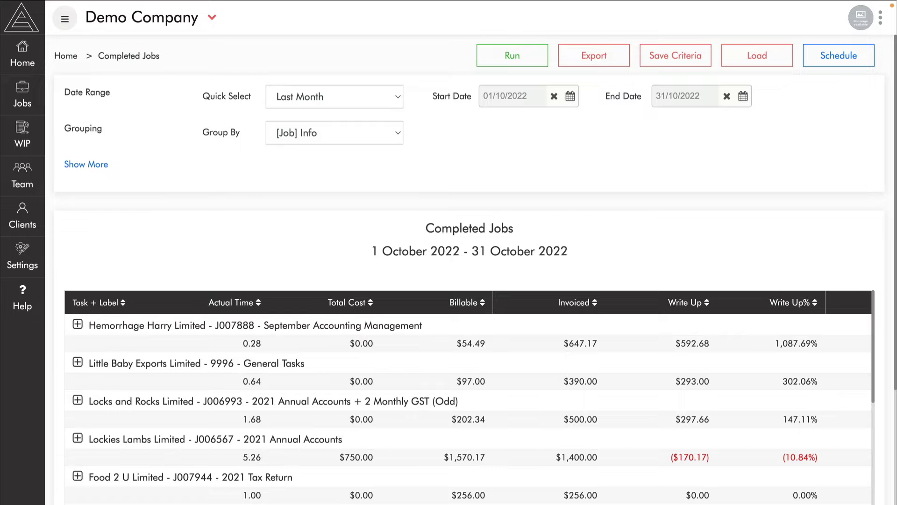
Start a schedule for the Completed Jobs report and name it My Completed Jobs Last Month.
{"action": "left_click", "coordinate": [839, 56]}
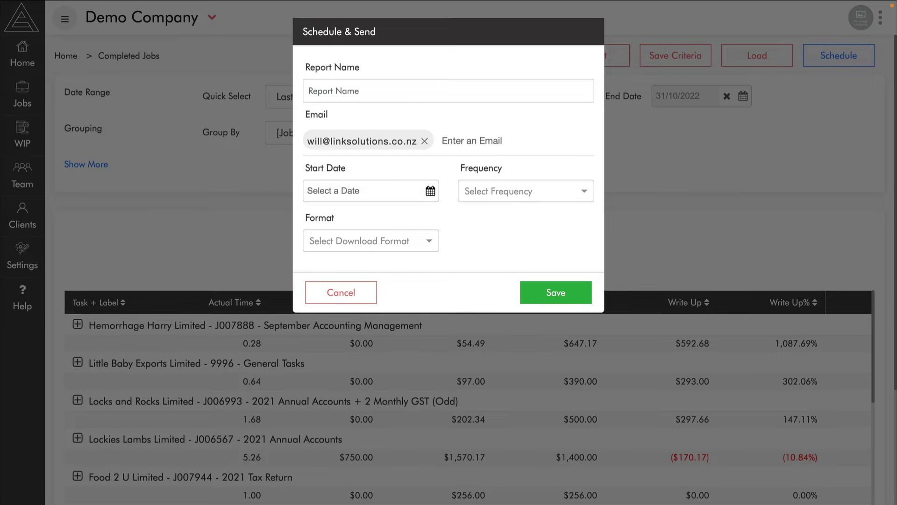
{"action": "left_click", "coordinate": [408, 94]}
{"action": "type", "text": "My Completed Jobs Last Month"}
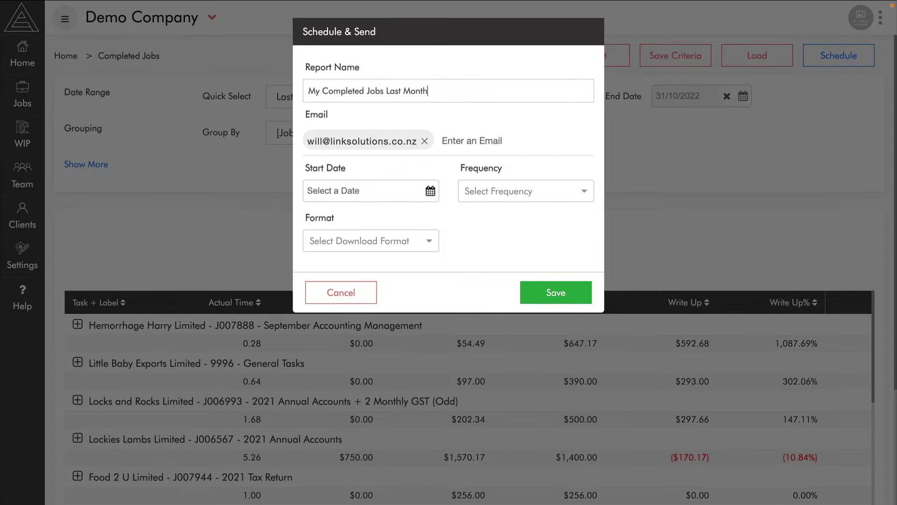
{"action": "left_click", "coordinate": [454, 140]}
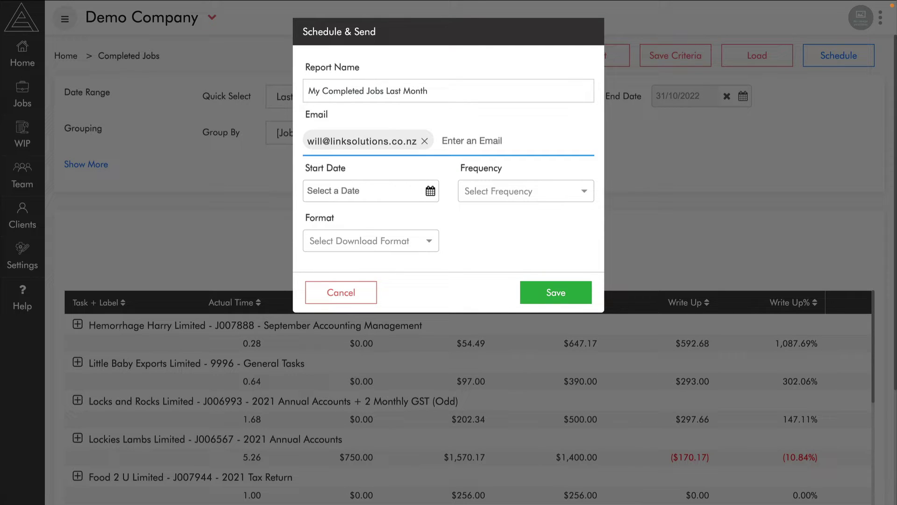
Set the schedule's start date to 05/12/2022, frequency to Monthly and format to PDF, and save it.
{"action": "left_click", "coordinate": [431, 191]}
{"action": "left_click", "coordinate": [339, 219]}
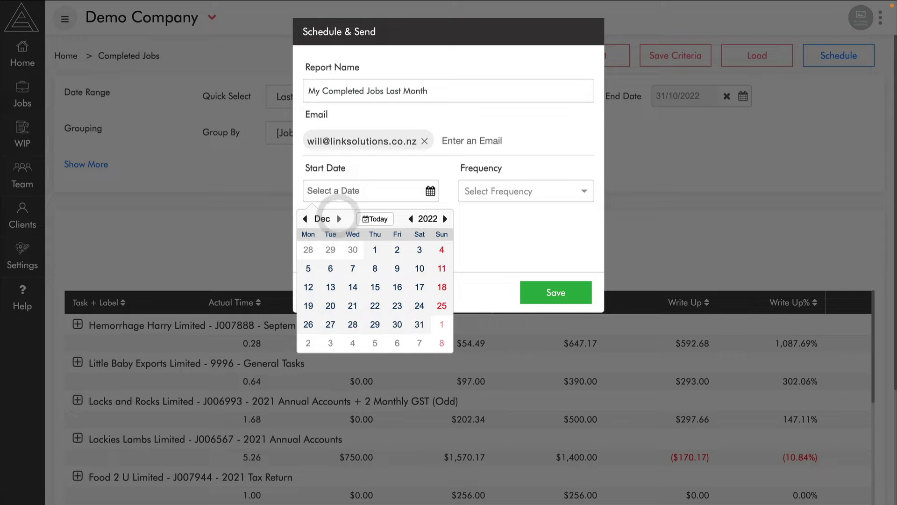
{"action": "left_click", "coordinate": [308, 268]}
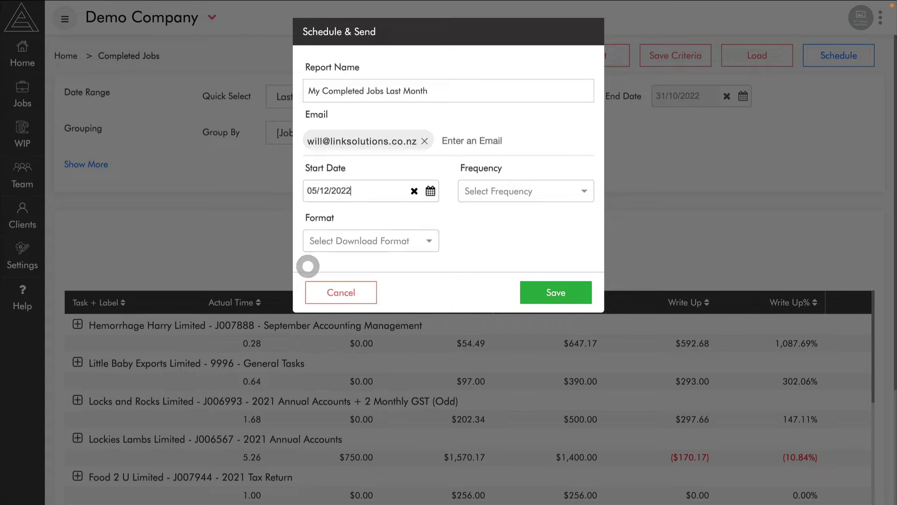
{"action": "left_click", "coordinate": [565, 190]}
{"action": "left_click", "coordinate": [481, 262]}
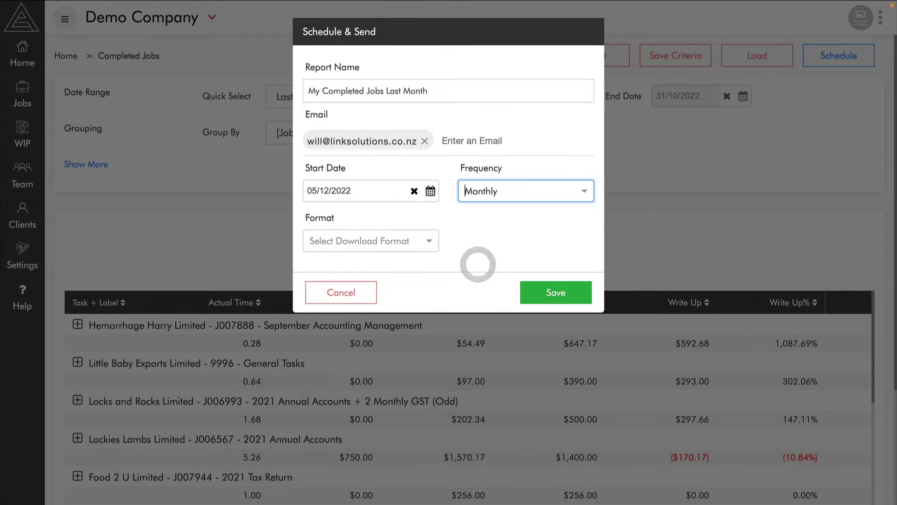
{"action": "left_click", "coordinate": [401, 241]}
{"action": "left_click", "coordinate": [318, 311]}
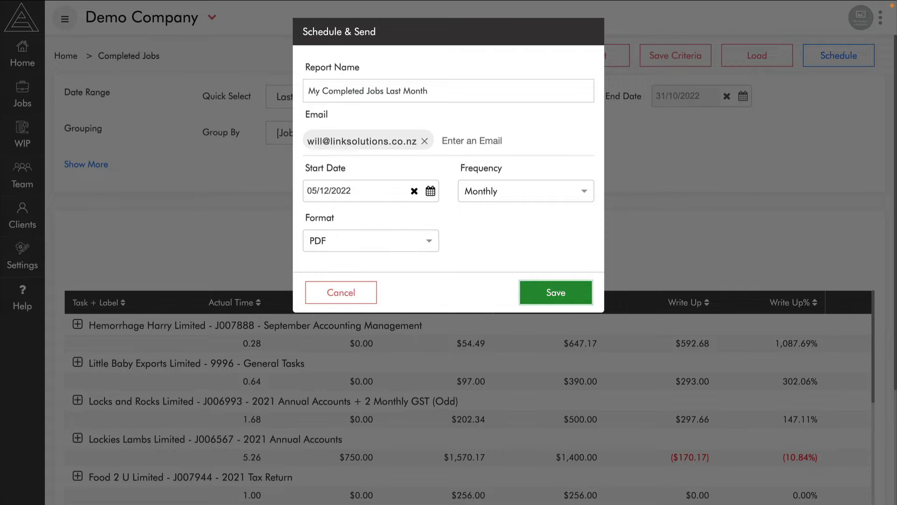
{"action": "left_click", "coordinate": [555, 293]}
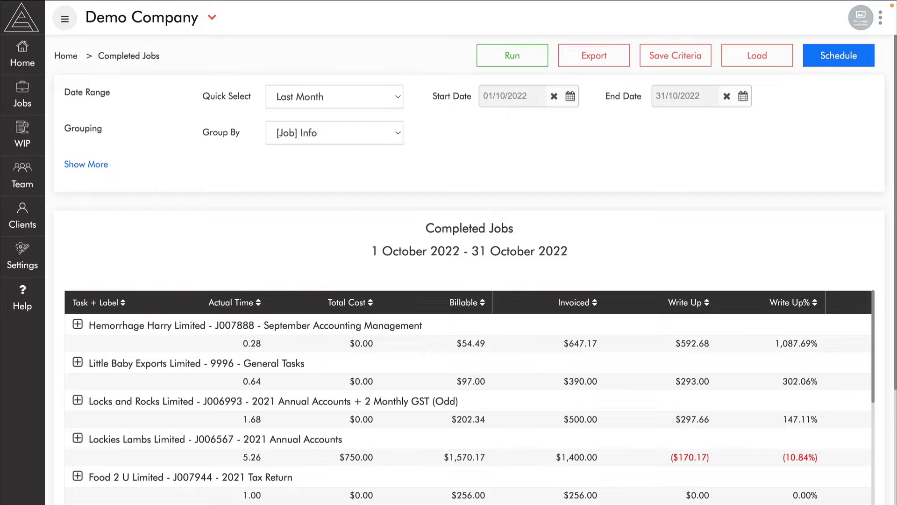
Open the WIP Performance report, check its comparison period options, run it for Last Month and review all periods through the Total.
{"action": "left_click", "coordinate": [50, 136]}
{"action": "left_click", "coordinate": [51, 172]}
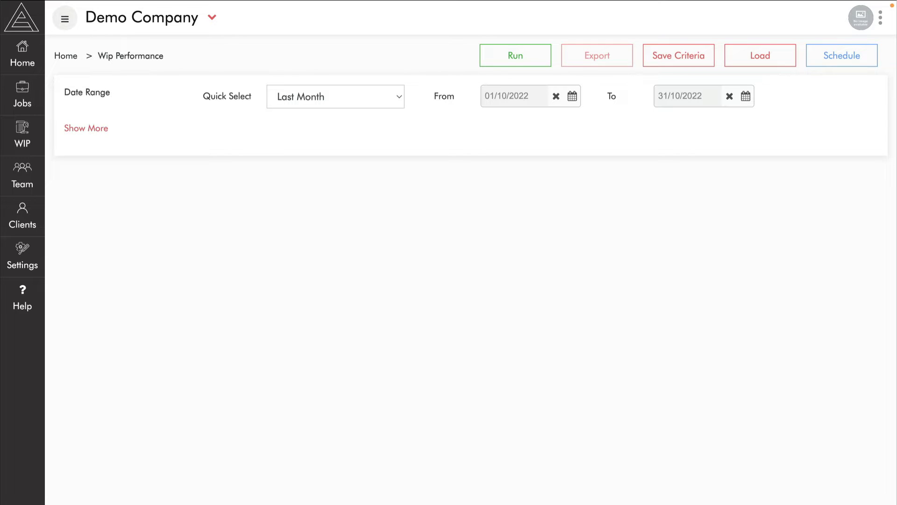
{"action": "left_click", "coordinate": [86, 128]}
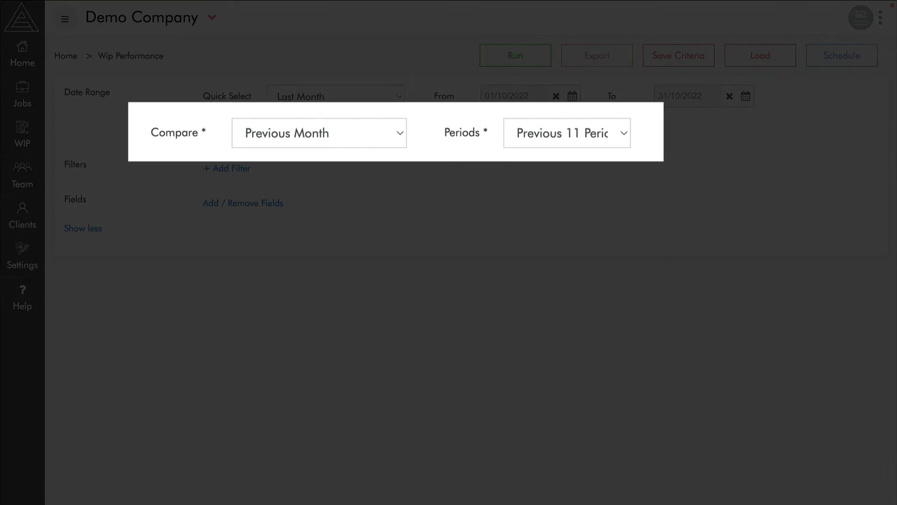
{"action": "left_click", "coordinate": [95, 231]}
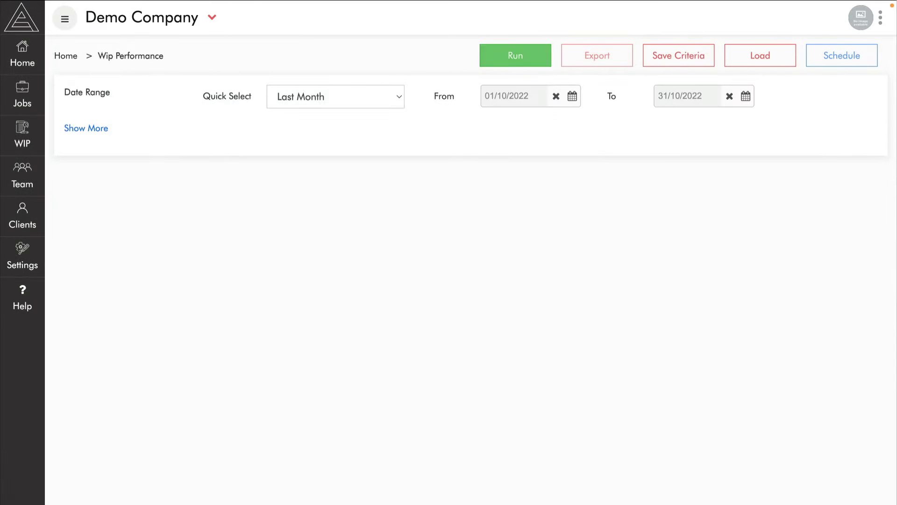
{"action": "left_click", "coordinate": [518, 54]}
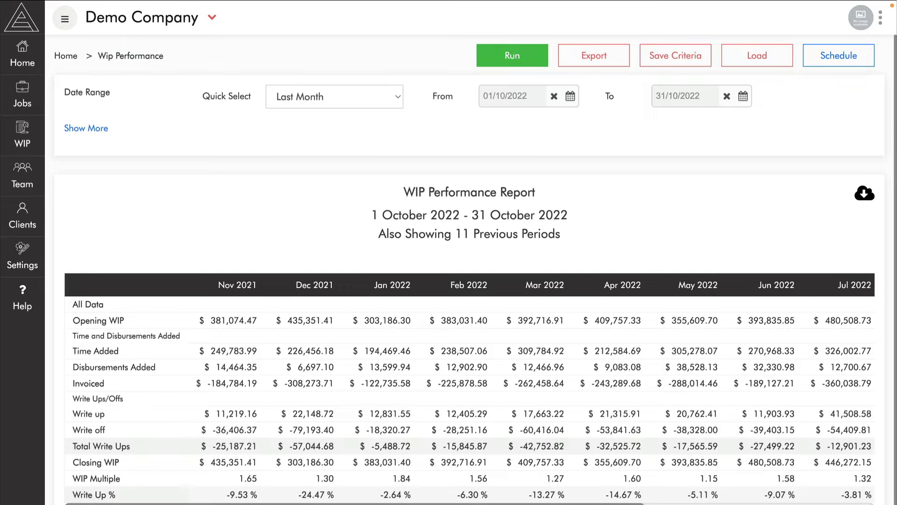
{"action": "scroll", "coordinate": [469, 388], "scroll_direction": "right", "scroll_amount": 5}
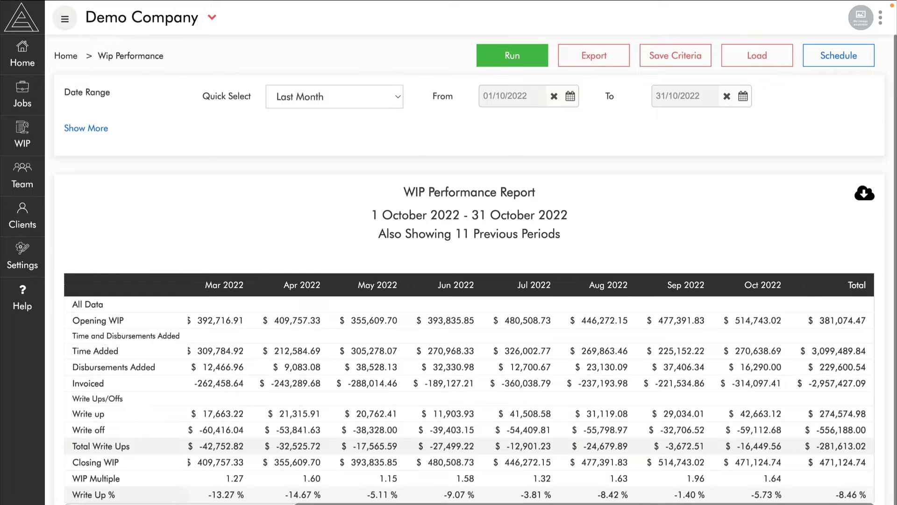
Rerun the WIP Performance report with the date range set to Year to Date.
{"action": "left_click", "coordinate": [334, 96]}
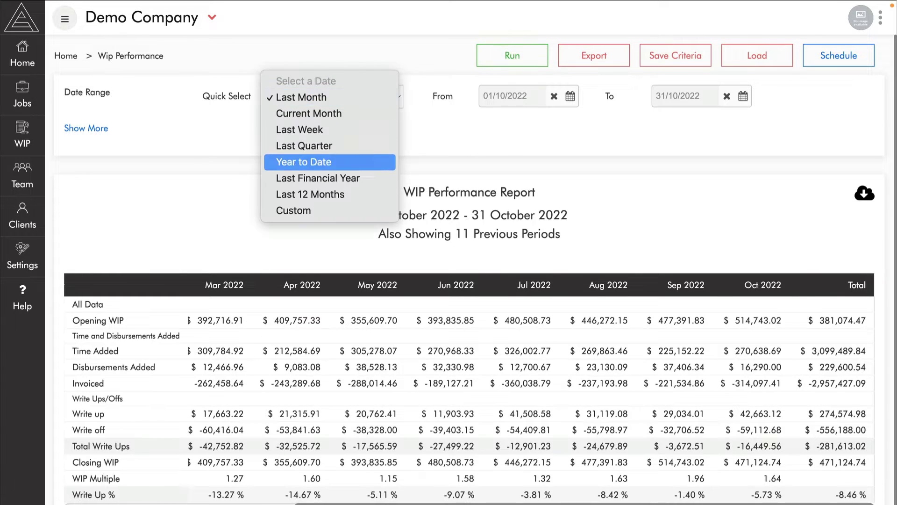
{"action": "left_click", "coordinate": [330, 162]}
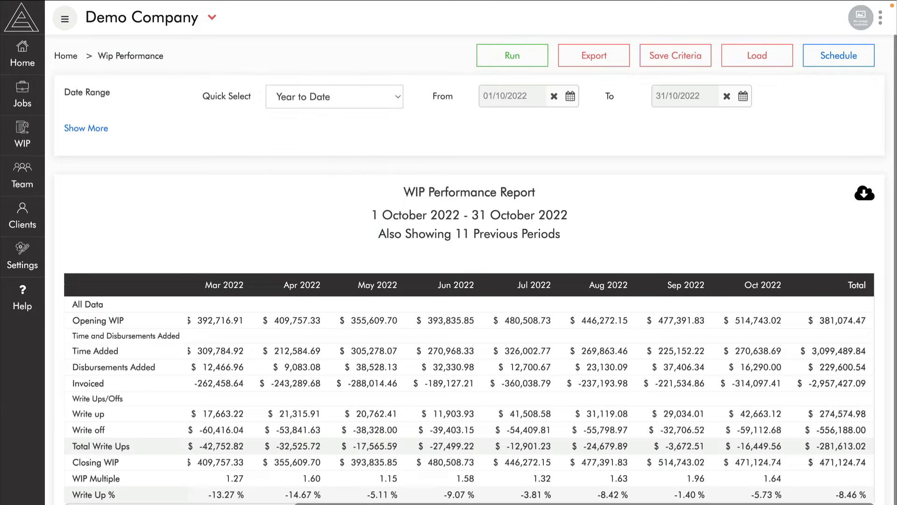
{"action": "left_click", "coordinate": [513, 55]}
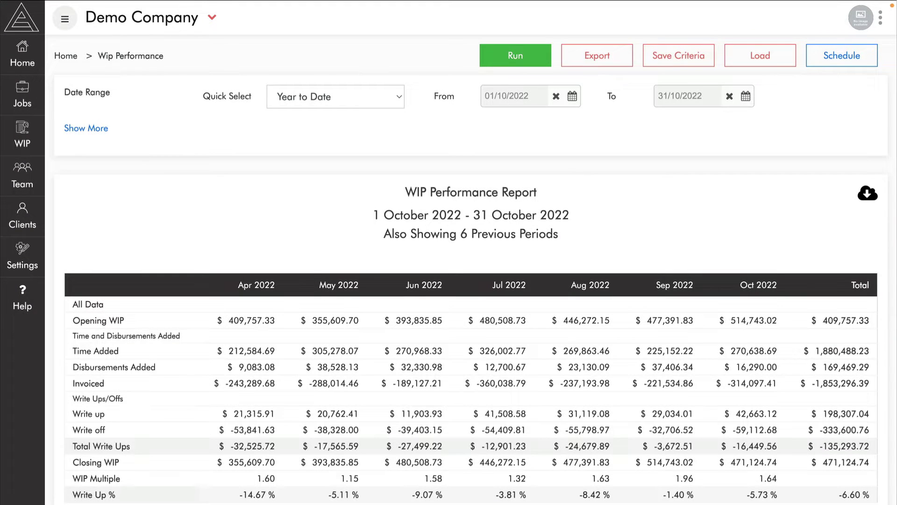
Open the WIP Movements report and run it for the Current Month, grouped by [Job] Job Manager and [Job] Info.
{"action": "left_click", "coordinate": [21, 136]}
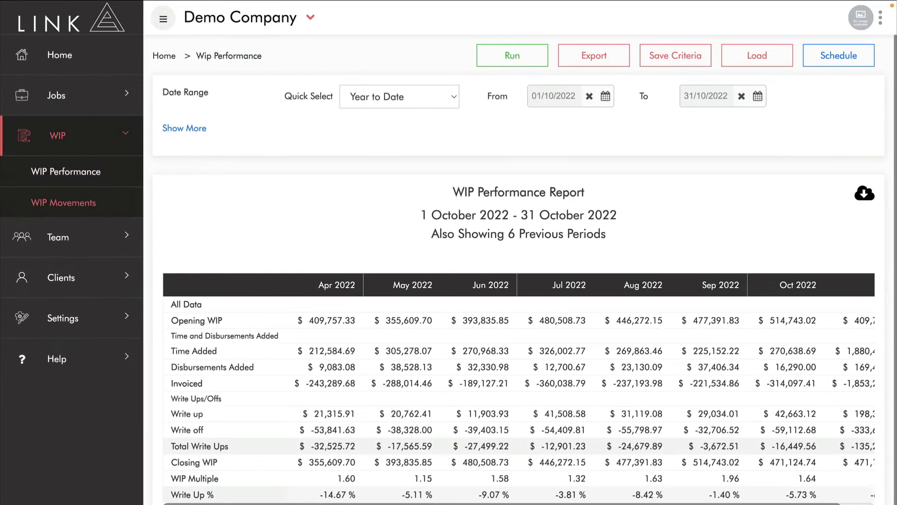
{"action": "left_click", "coordinate": [56, 199]}
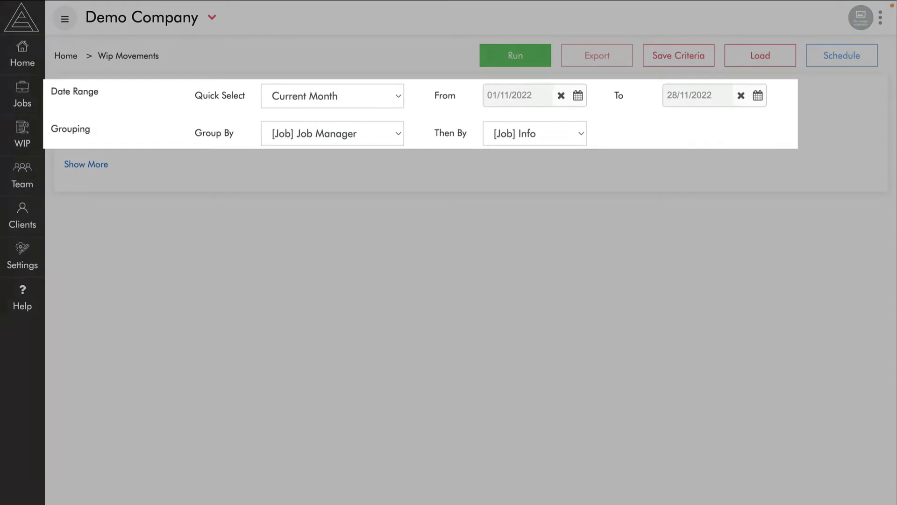
{"action": "left_click", "coordinate": [491, 55]}
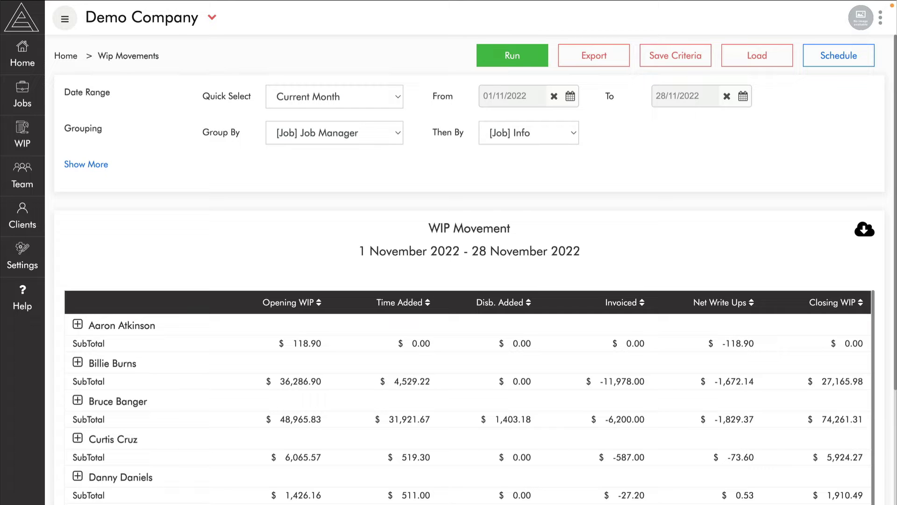
Sort WIP Movements by Closing WIP from highest to lowest and inspect the details behind Larry's Lawn Feeders Limited's $2,641.80 closing WIP.
{"action": "left_click", "coordinate": [832, 302]}
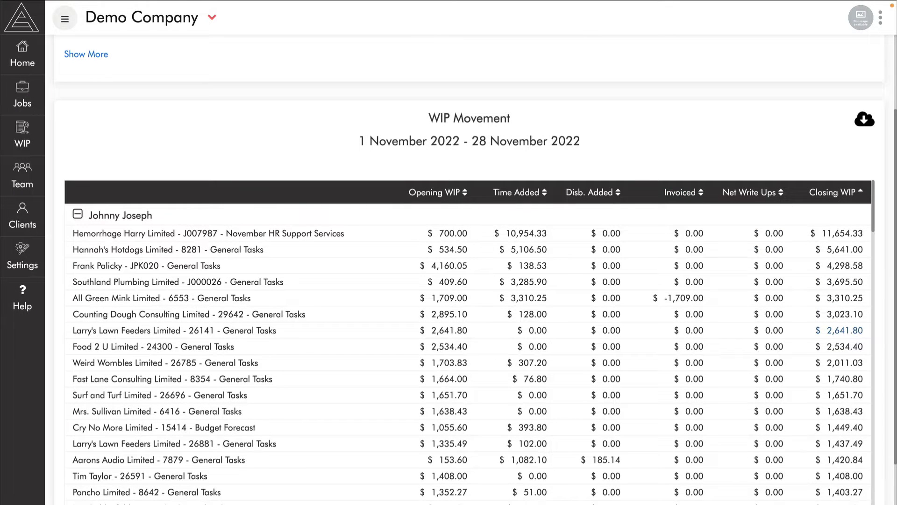
{"action": "left_click", "coordinate": [845, 330]}
{"action": "scroll", "coordinate": [845, 330], "scroll_direction": "down", "scroll_amount": 3}
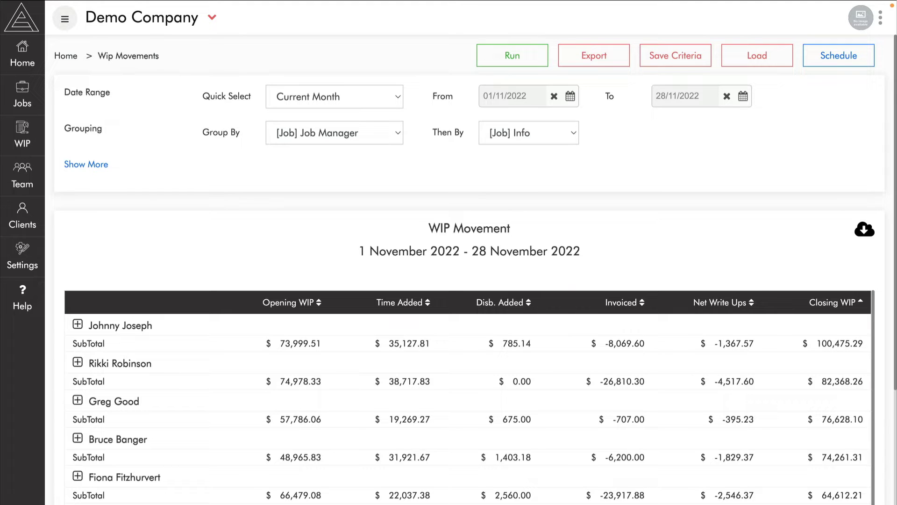
Add a [Job] Job Manager filter to the WIP Movements report that includes a single job manager.
{"action": "left_click", "coordinate": [85, 165]}
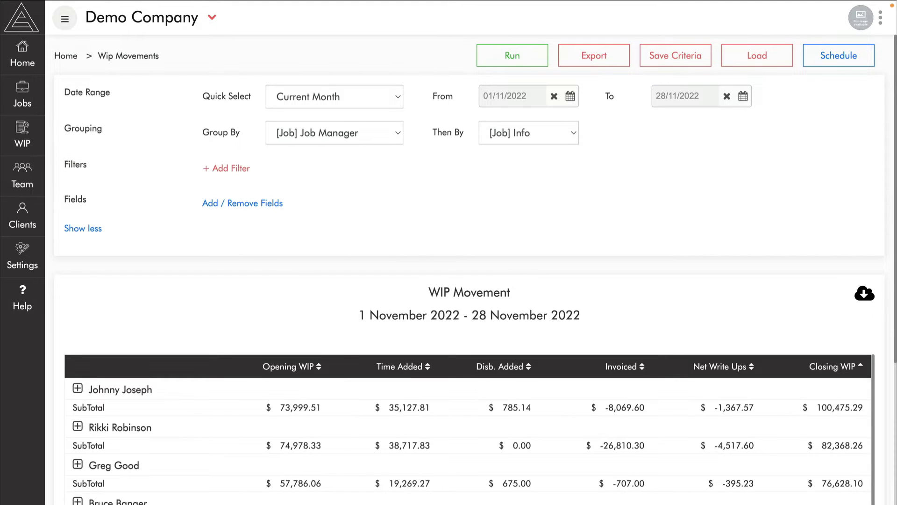
{"action": "left_click", "coordinate": [231, 168]}
{"action": "left_click", "coordinate": [252, 316]}
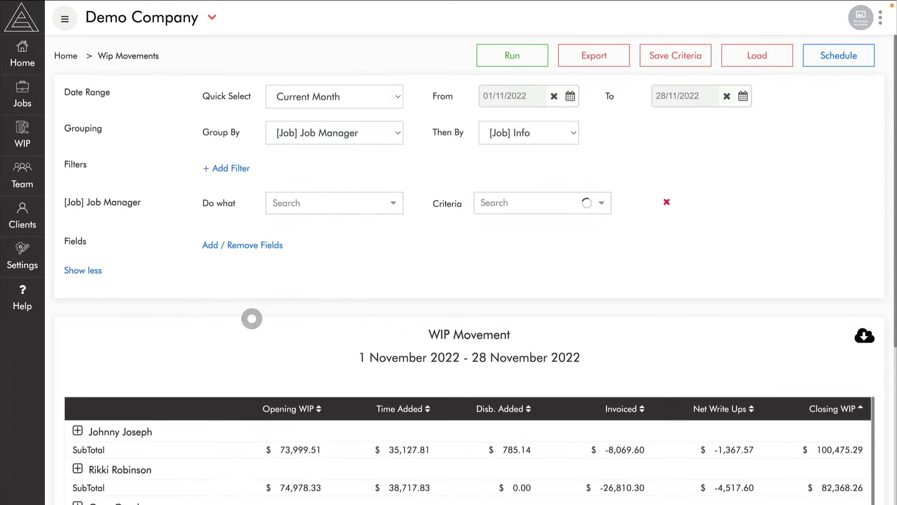
{"action": "left_click", "coordinate": [484, 225]}
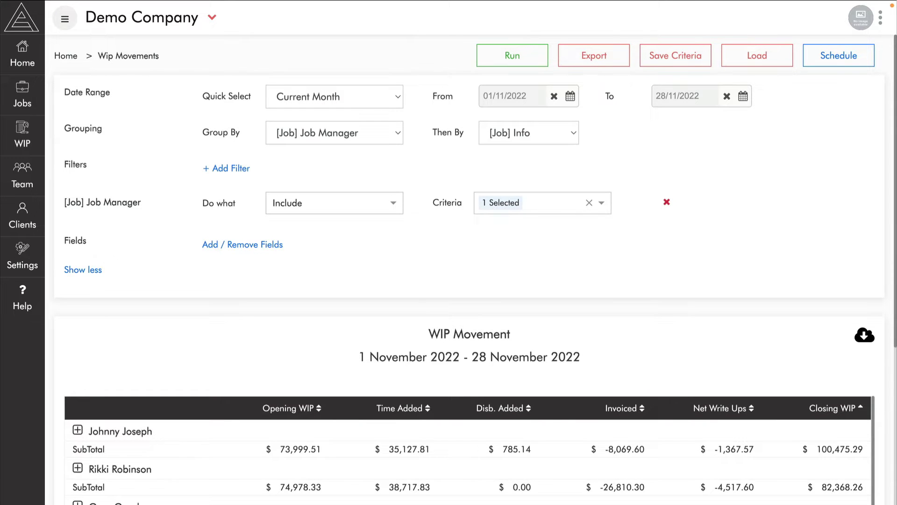
Group the filtered WIP Movements report by [Client] Client, run it and sort it by Closing WIP from highest to lowest.
{"action": "left_click", "coordinate": [334, 133]}
{"action": "left_click", "coordinate": [301, 69]}
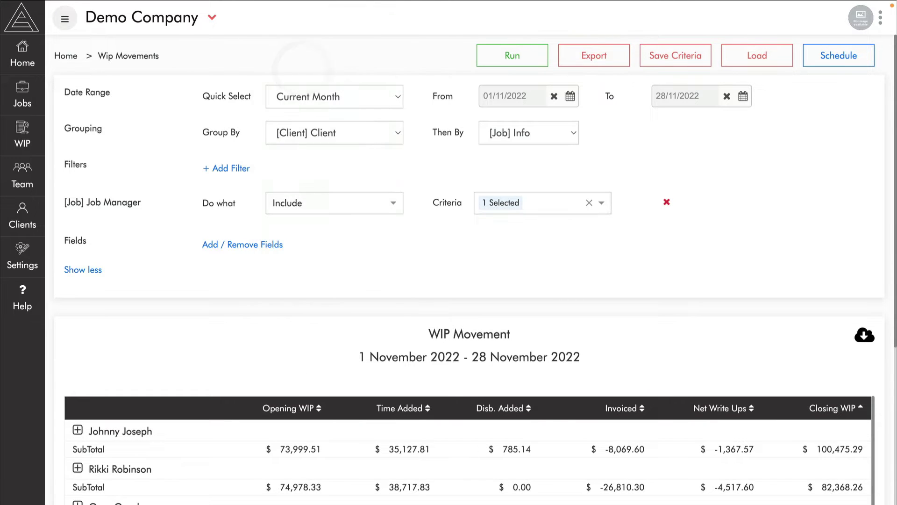
{"action": "left_click", "coordinate": [512, 55]}
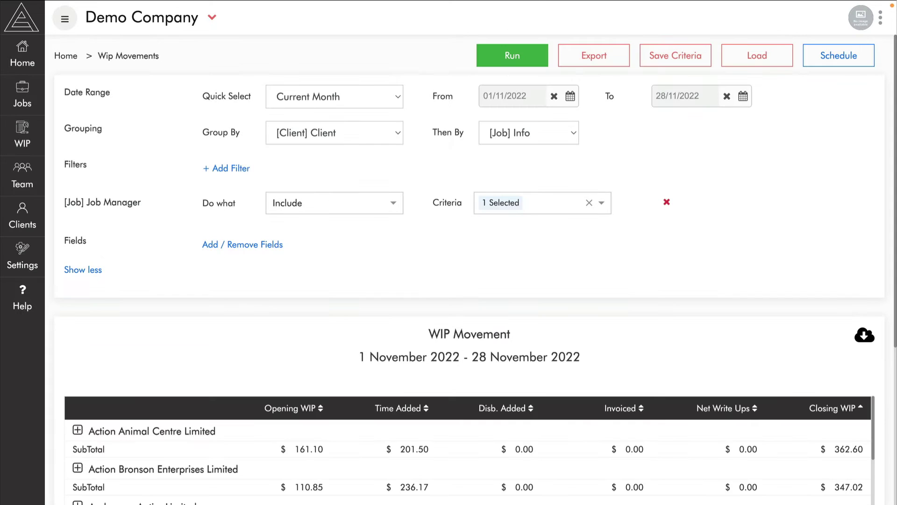
{"action": "left_click", "coordinate": [833, 408]}
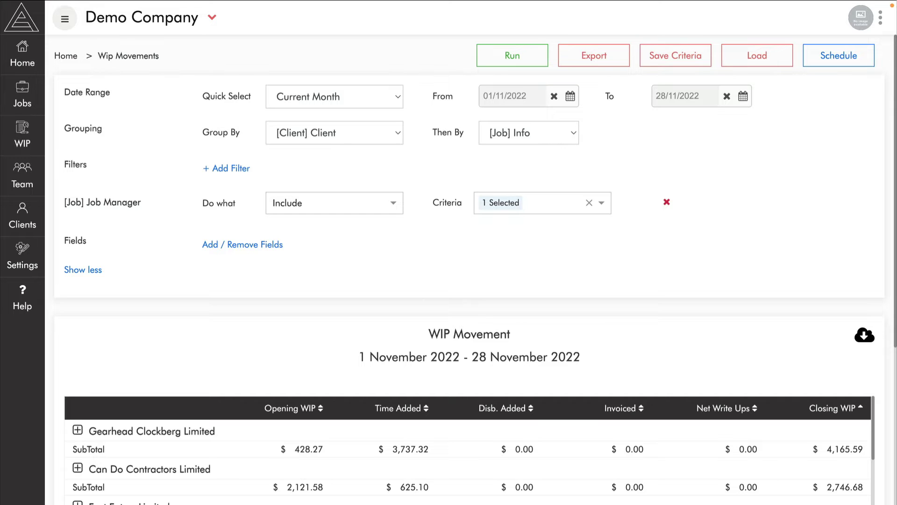
Open the Practice Performance report and run it with the date range set to Year to Date.
{"action": "left_click", "coordinate": [23, 175]}
{"action": "left_click", "coordinate": [75, 211]}
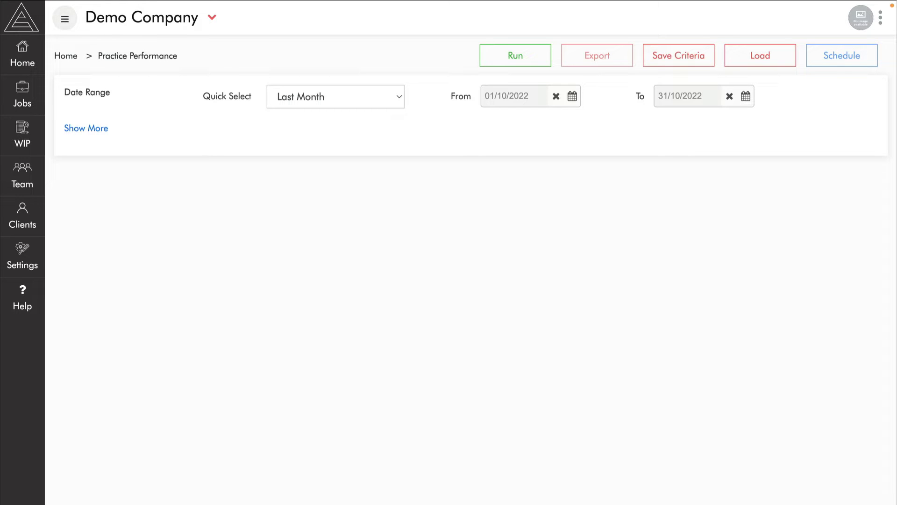
{"action": "key", "text": "space"}
{"action": "key", "text": "Down"}
{"action": "key", "text": "Down"}
{"action": "key", "text": "Down"}
{"action": "key", "text": "Down"}
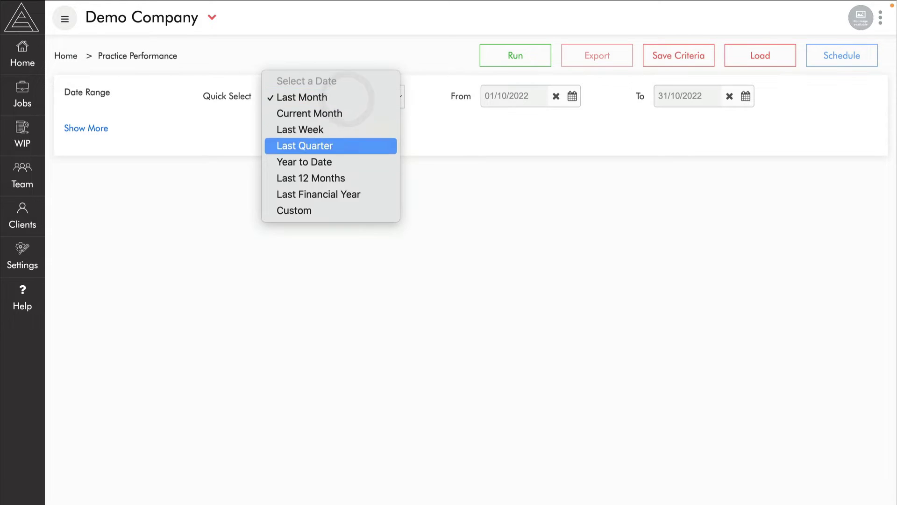
{"action": "key", "text": "Return"}
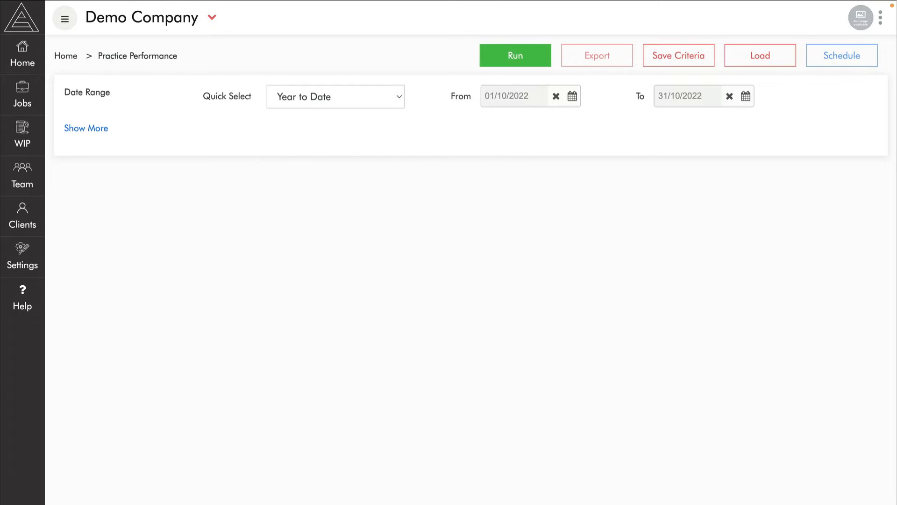
{"action": "left_click", "coordinate": [531, 56]}
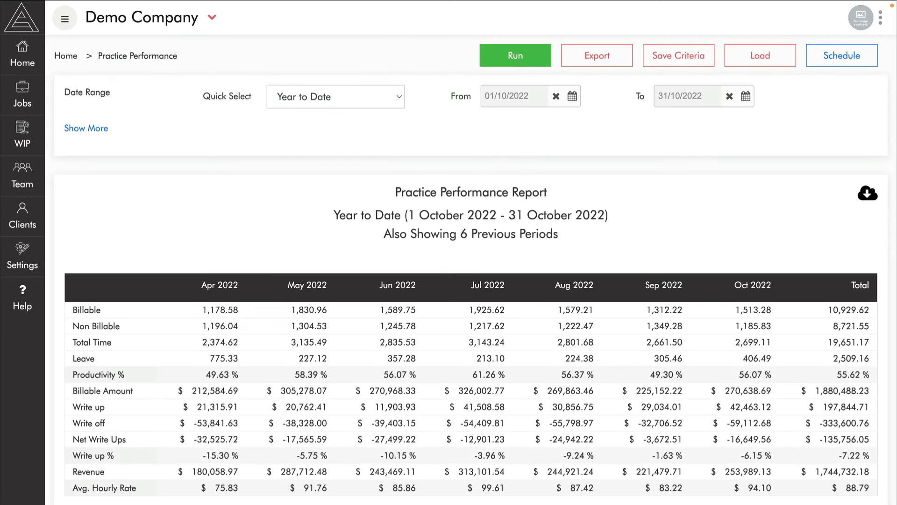
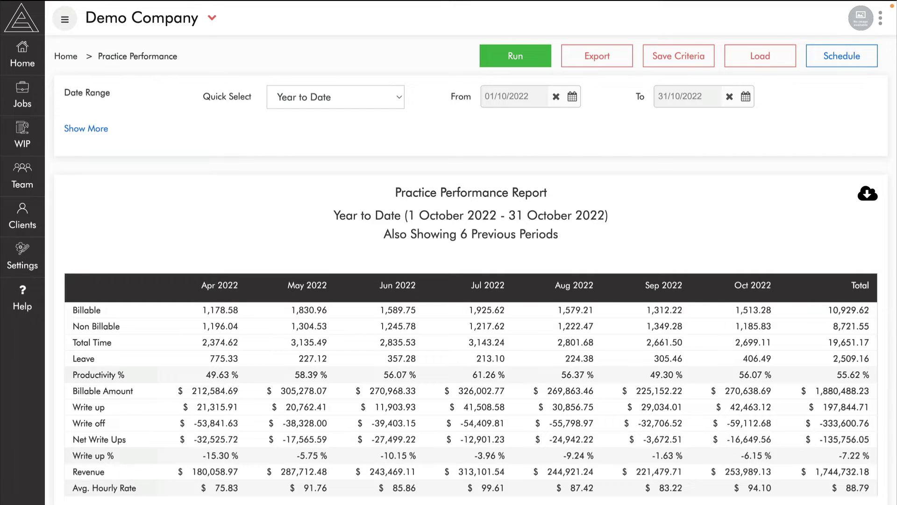
Open the Team Performance report and review its Group By choices and the pages available under Settings.
{"action": "left_click", "coordinate": [23, 175]}
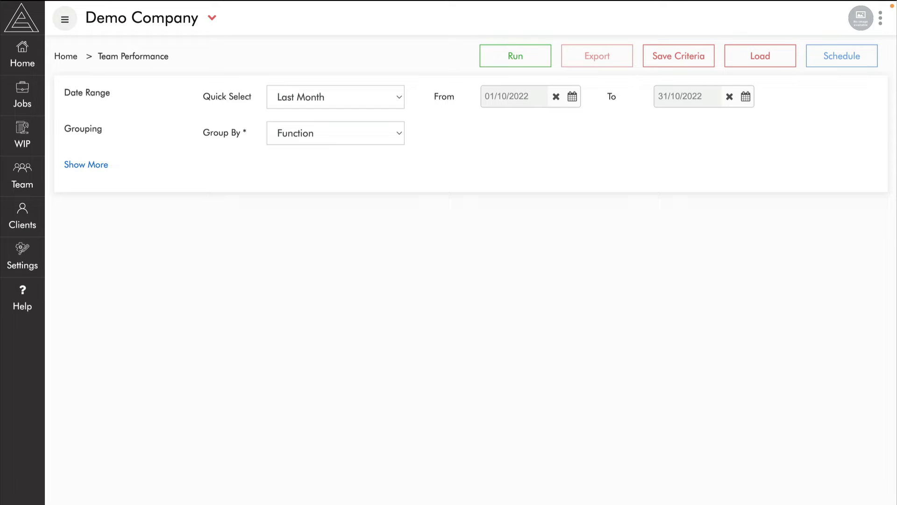
{"action": "left_click", "coordinate": [316, 134]}
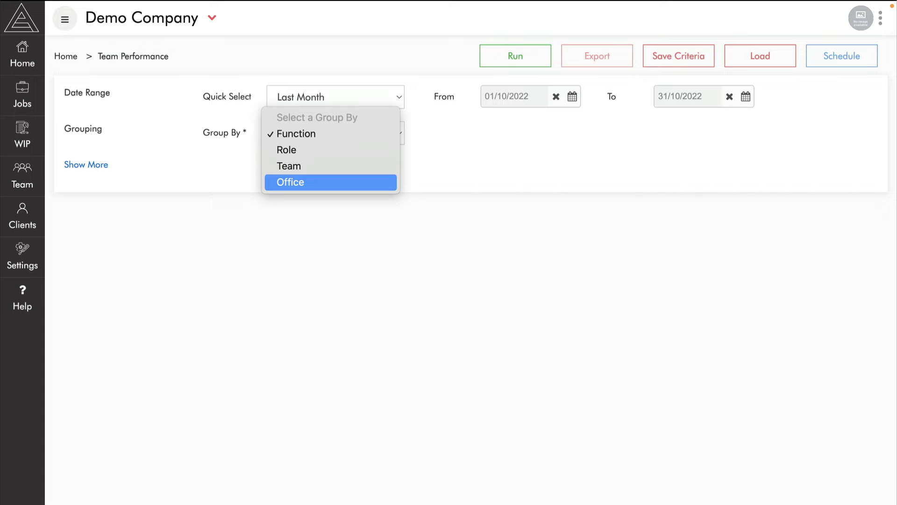
{"action": "left_click", "coordinate": [212, 164]}
{"action": "left_click", "coordinate": [23, 258]}
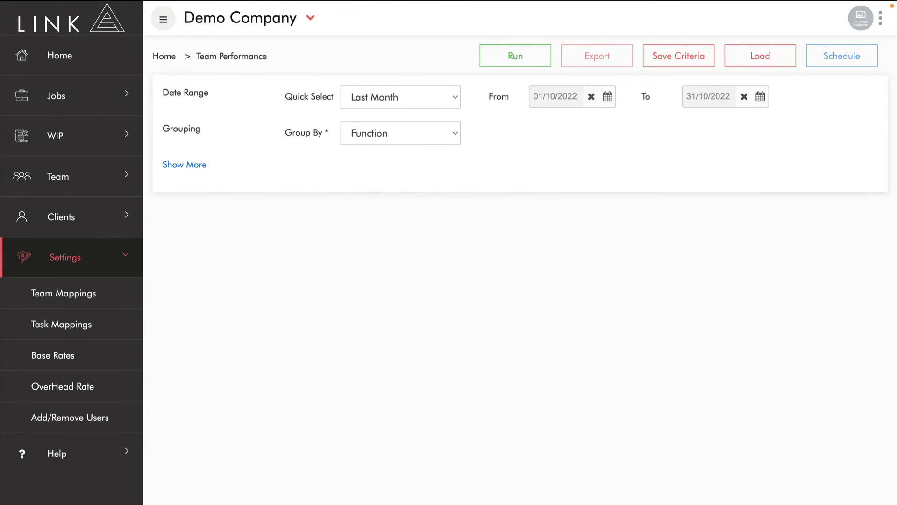
{"action": "left_click", "coordinate": [163, 19]}
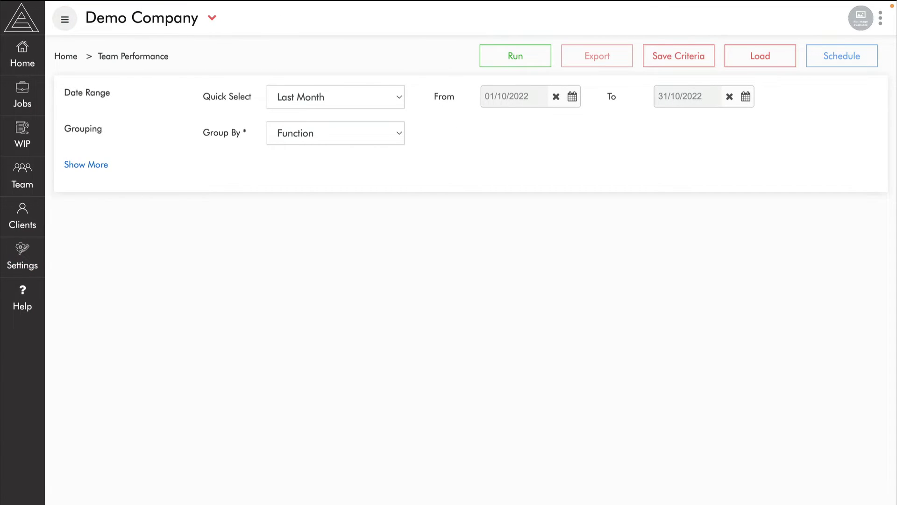
Run the Team Performance report for Last Month grouped by Function and sort it by Productivity % from highest to lowest.
{"action": "left_click", "coordinate": [380, 94]}
{"action": "left_click", "coordinate": [436, 104]}
{"action": "left_click", "coordinate": [514, 55]}
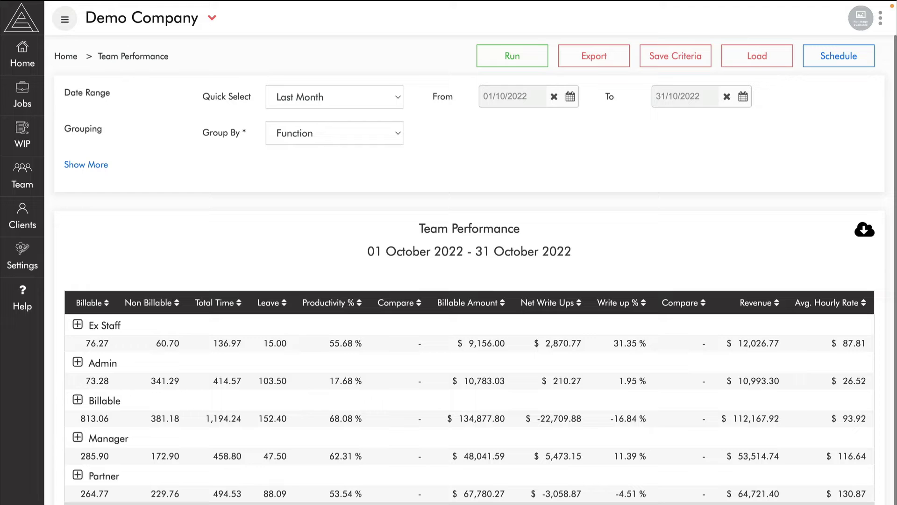
{"action": "left_click", "coordinate": [326, 302]}
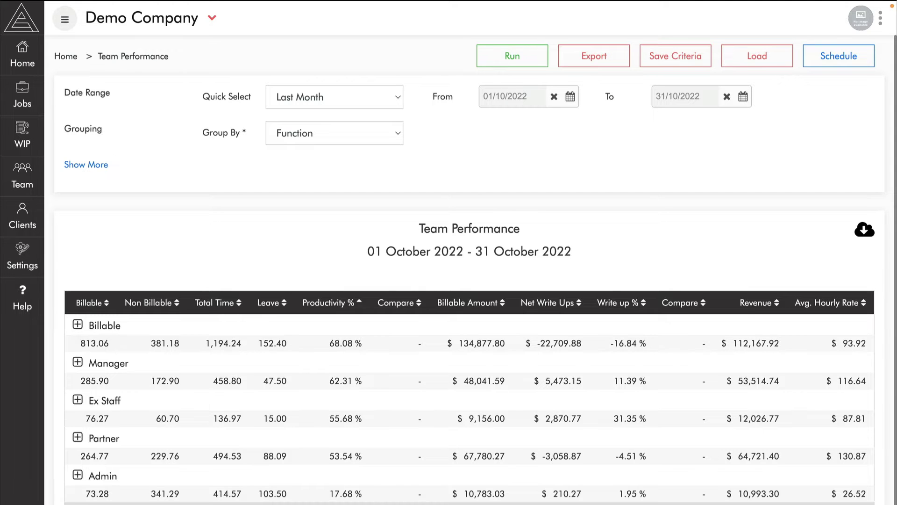
Expand the Billable function in the Team Performance report and review its individual staff figures.
{"action": "left_click", "coordinate": [77, 324]}
{"action": "scroll", "coordinate": [327, 192], "scroll_direction": "down", "scroll_amount": 3}
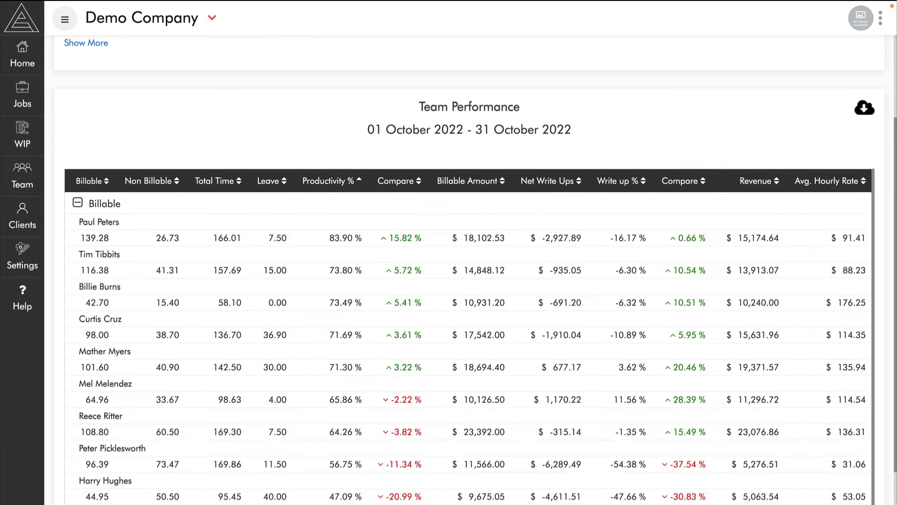
{"action": "scroll", "coordinate": [467, 271], "scroll_direction": "down", "scroll_amount": 1}
{"action": "scroll", "coordinate": [467, 271], "scroll_direction": "up", "scroll_amount": 1}
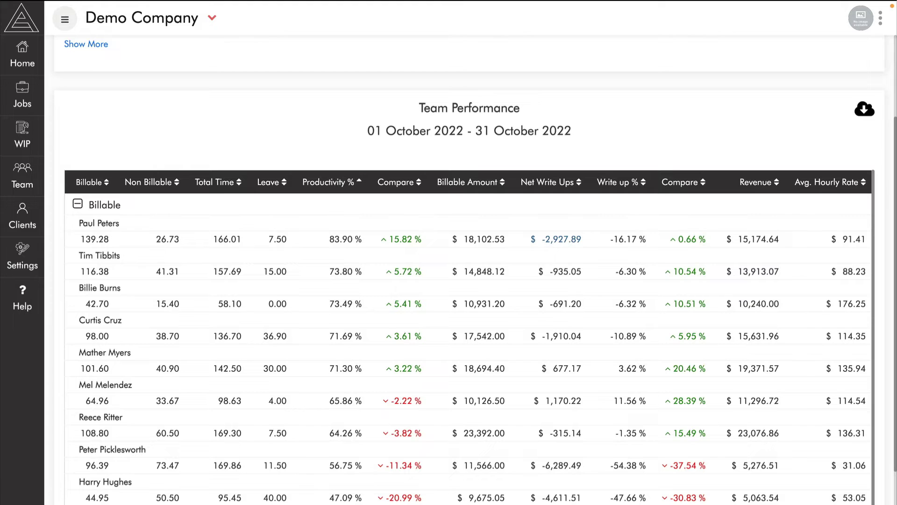
Drill down into the first Billable staff member's Net Write Ups, review the transactions by job, and return to the Team Performance report.
{"action": "left_click", "coordinate": [562, 239]}
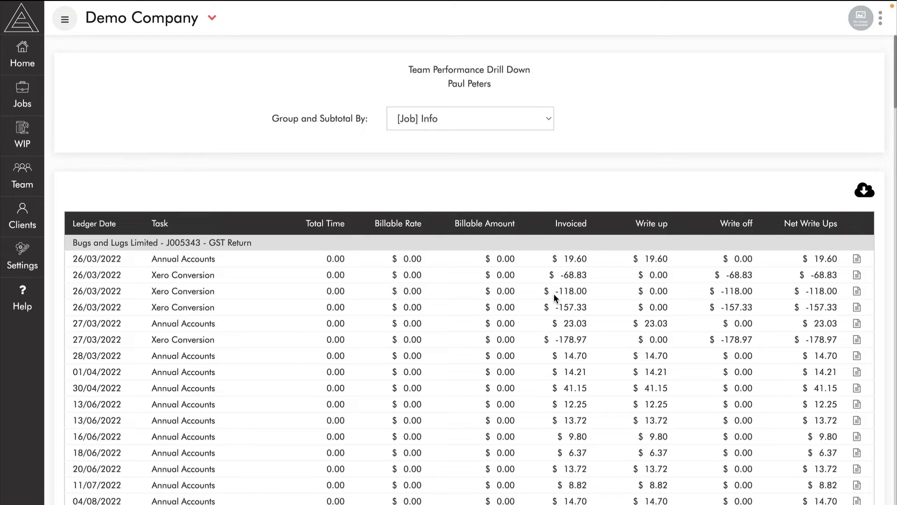
{"action": "scroll", "coordinate": [554, 294], "scroll_direction": "down", "scroll_amount": 13}
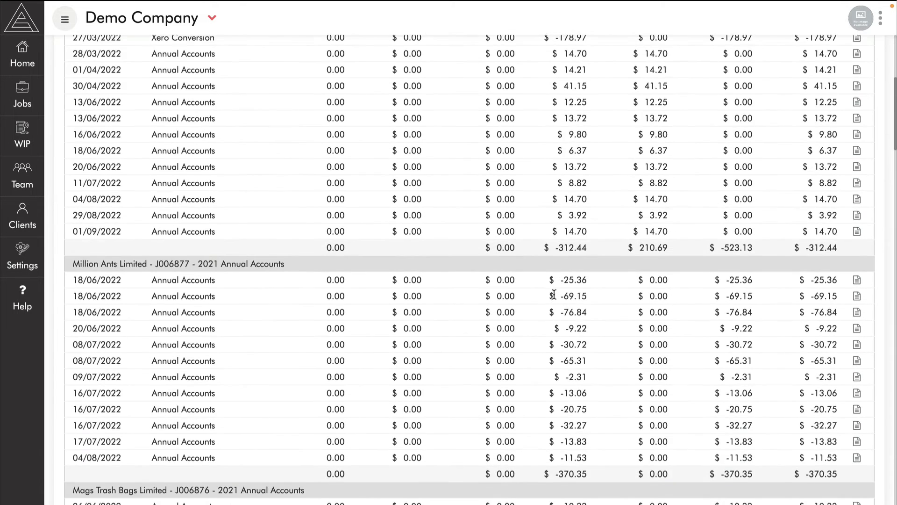
{"action": "scroll", "coordinate": [554, 294], "scroll_direction": "down", "scroll_amount": 10}
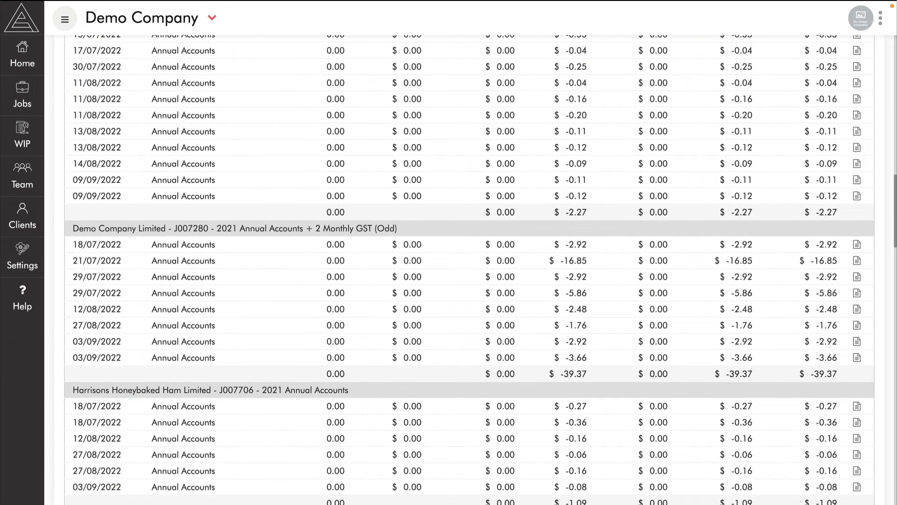
{"action": "key", "text": "alt+Left"}
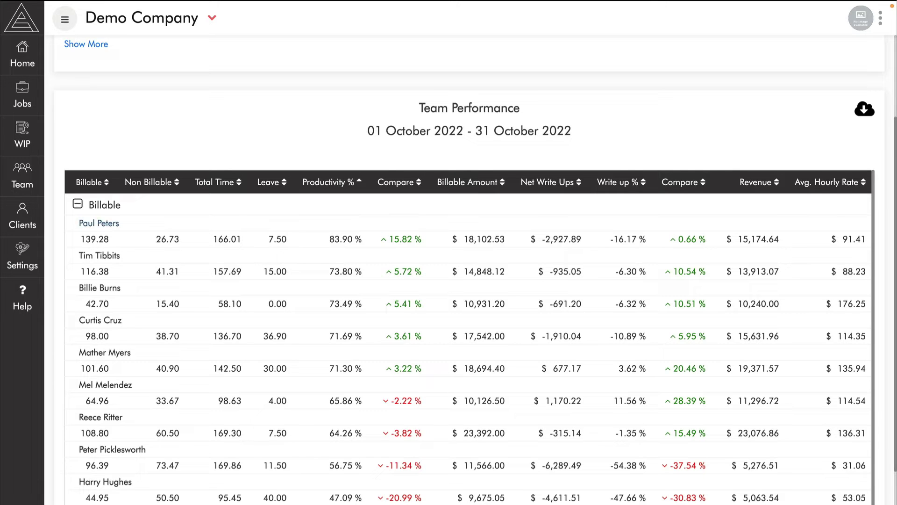
Open the first Billable staff member's Individual Performance report and review its additional criteria and scheduling options.
{"action": "left_click", "coordinate": [96, 223]}
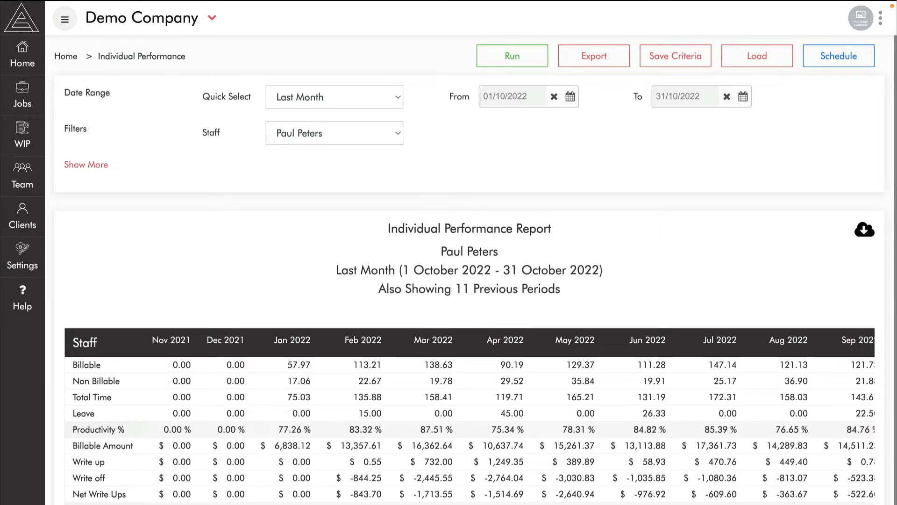
{"action": "left_click", "coordinate": [89, 164]}
{"action": "left_click", "coordinate": [233, 204]}
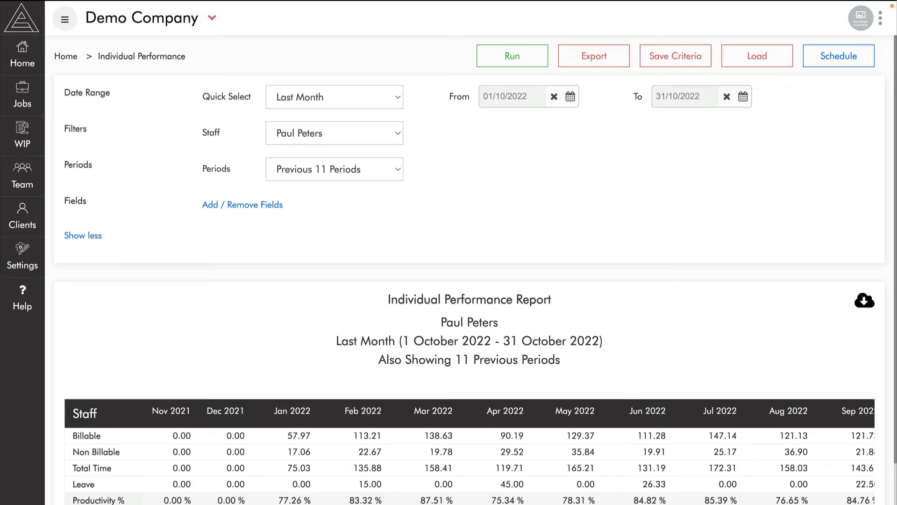
{"action": "left_click", "coordinate": [839, 56]}
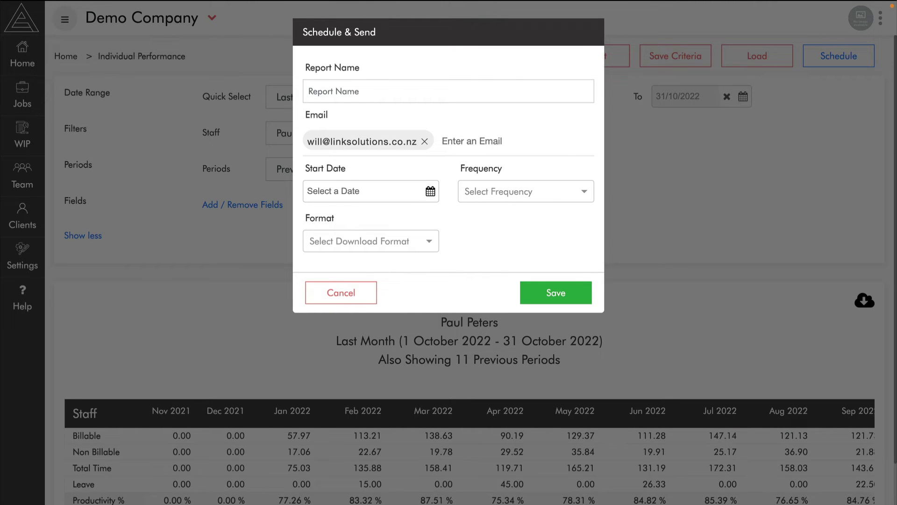
{"action": "key", "text": "Escape"}
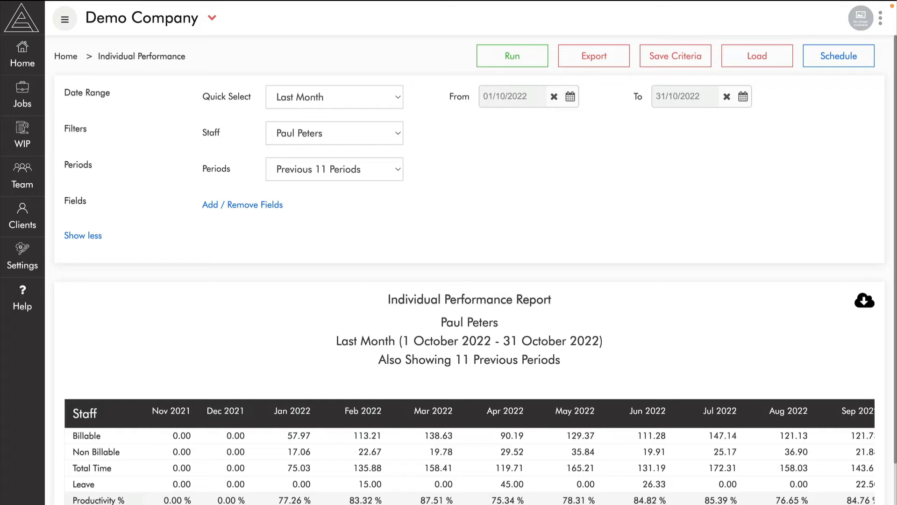
Open the Partner Performance report and run it for the Last 12 Months, grouped by [Client] Account Manager and then by [Client] Group(s).
{"action": "left_click", "coordinate": [22, 216]}
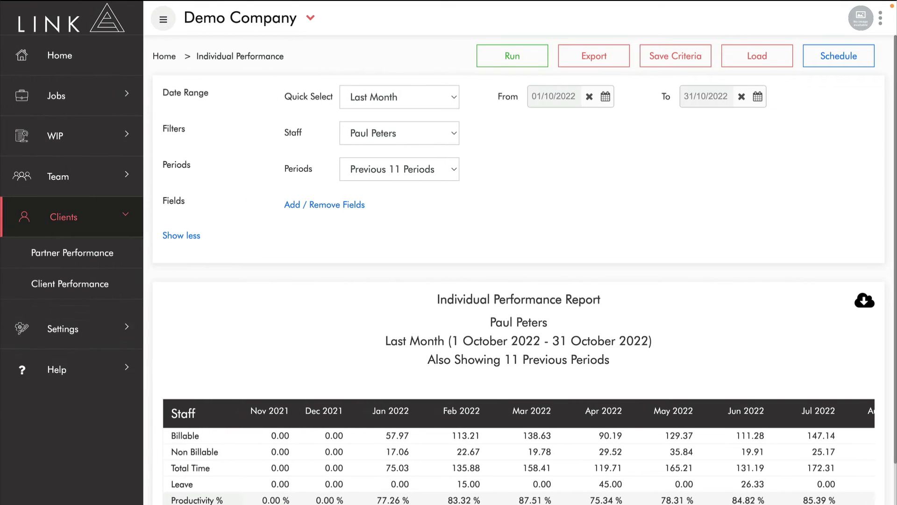
{"action": "left_click", "coordinate": [72, 253]}
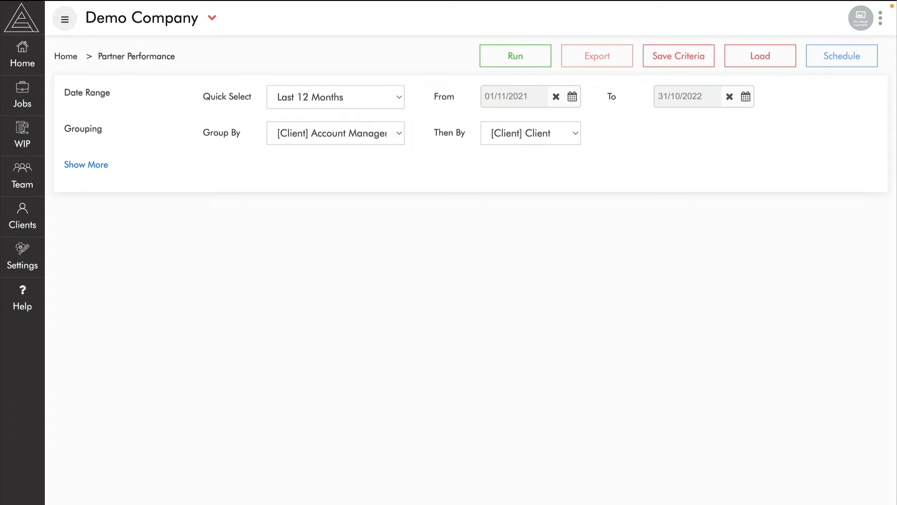
{"action": "left_click", "coordinate": [336, 96]}
{"action": "left_click", "coordinate": [363, 96]}
{"action": "left_click", "coordinate": [460, 150]}
{"action": "left_click", "coordinate": [530, 133]}
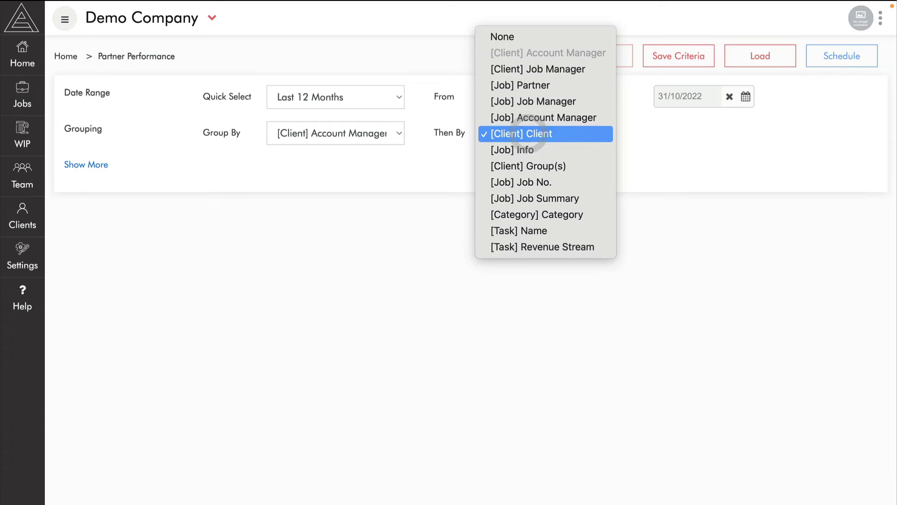
{"action": "left_click", "coordinate": [535, 163]}
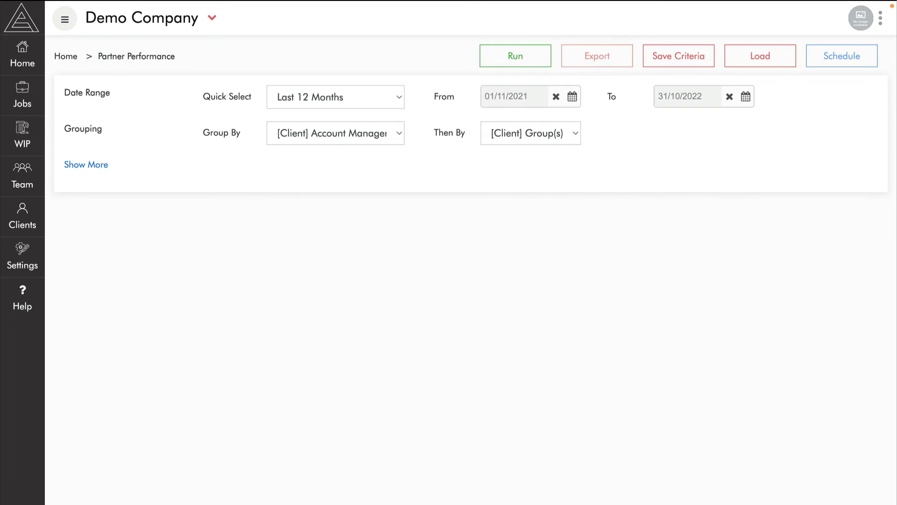
{"action": "left_click", "coordinate": [515, 56]}
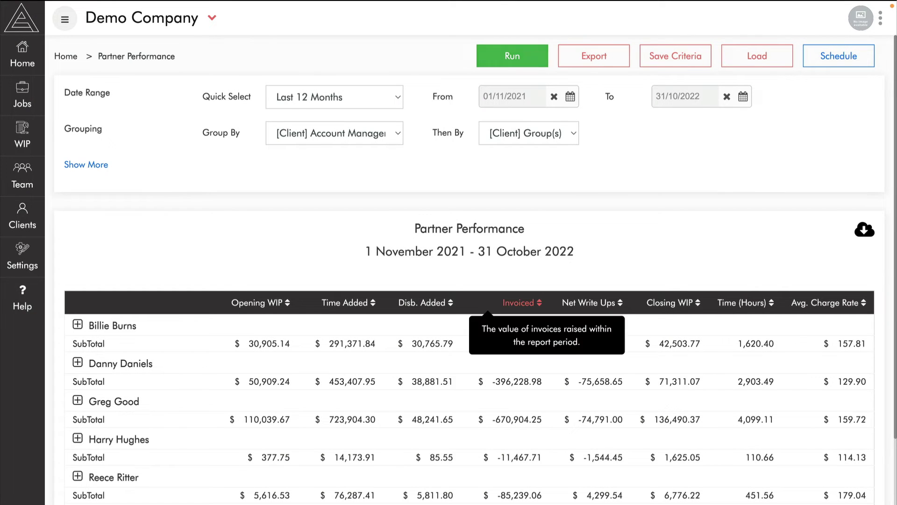
Sort the Partner Performance report by Invoiced with the largest amounts first, and expand the top account manager to review the client groups.
{"action": "left_click", "coordinate": [519, 302]}
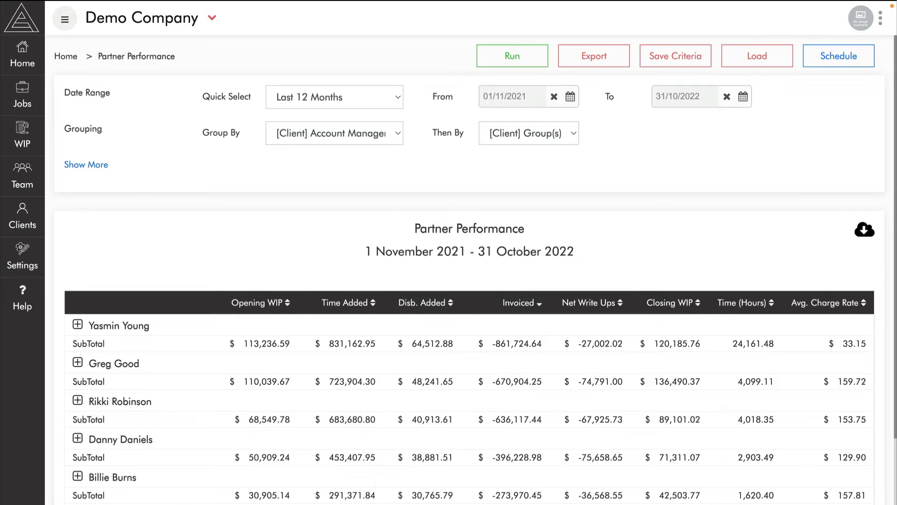
{"action": "scroll", "coordinate": [470, 280], "scroll_direction": "down", "scroll_amount": 1}
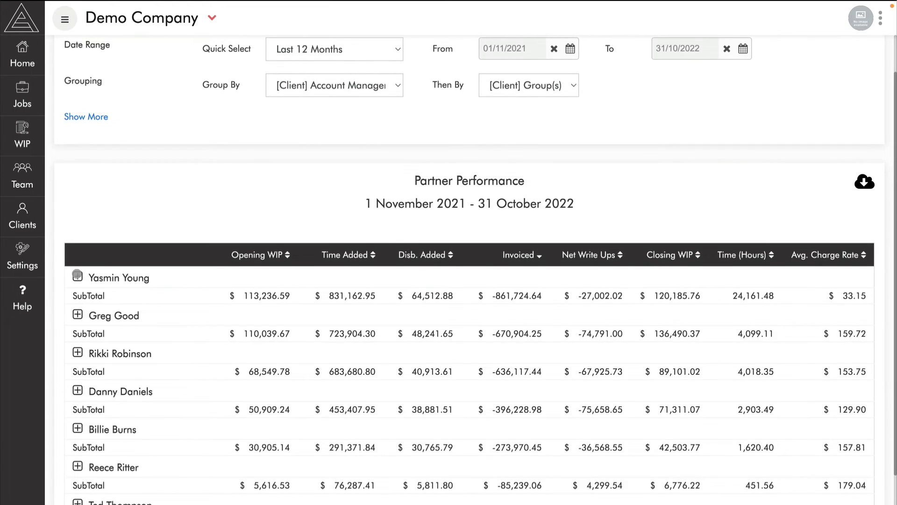
{"action": "left_click", "coordinate": [78, 276]}
{"action": "scroll", "coordinate": [470, 280], "scroll_direction": "down", "scroll_amount": 2}
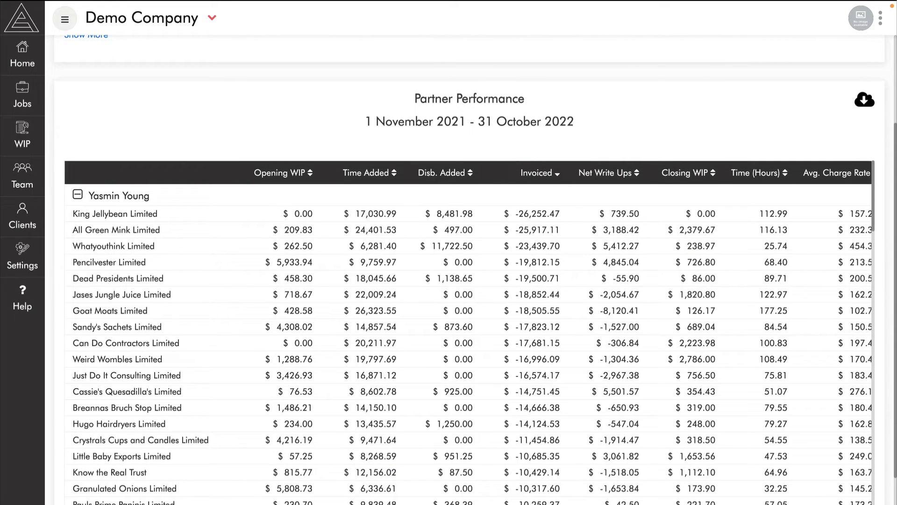
{"action": "scroll", "coordinate": [767, 178], "scroll_direction": "right", "scroll_amount": 1}
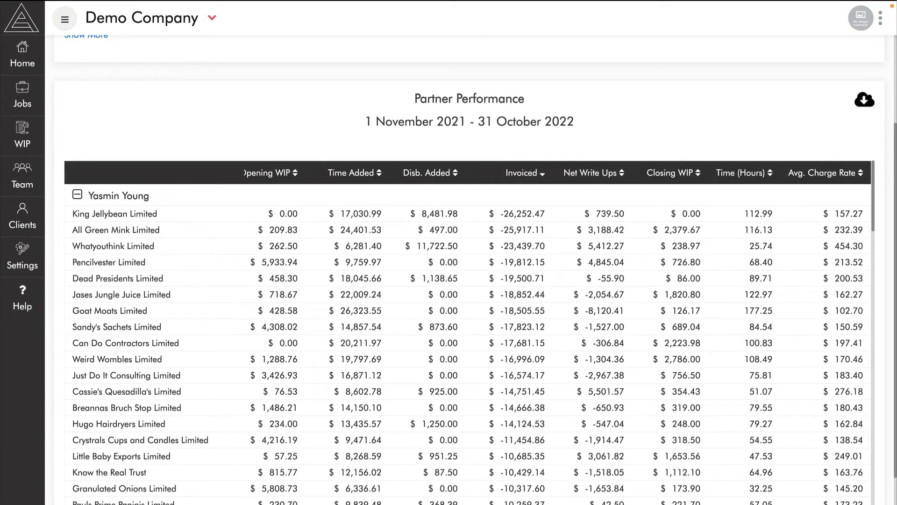
{"action": "scroll", "coordinate": [468, 332], "scroll_direction": "down", "scroll_amount": 7}
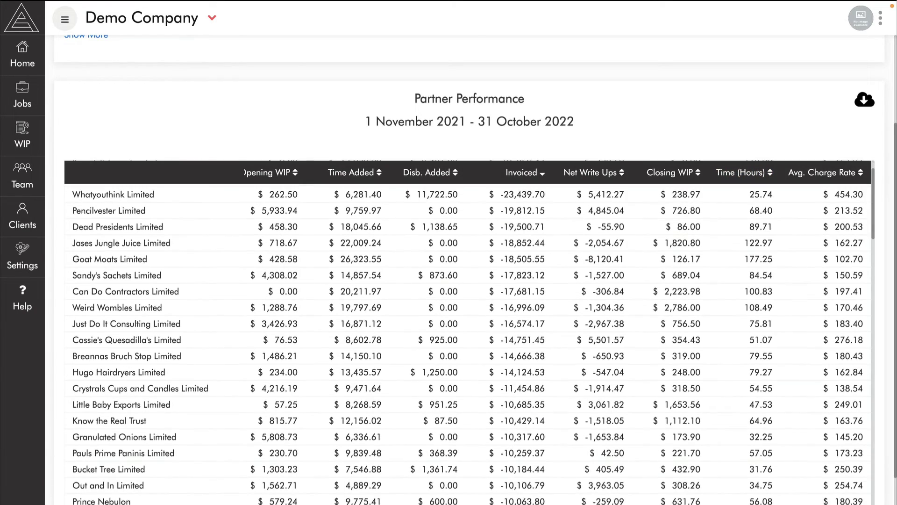
{"action": "scroll", "coordinate": [467, 332], "scroll_direction": "down", "scroll_amount": 1}
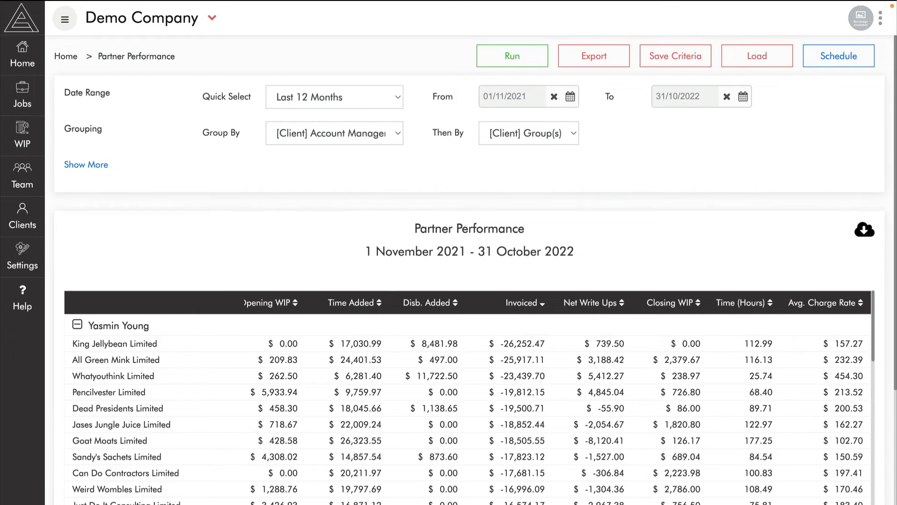
Run the Client Performance report for the Last 12 Months and sort it by Avg. Charge Rate from lowest to highest.
{"action": "left_click", "coordinate": [22, 216]}
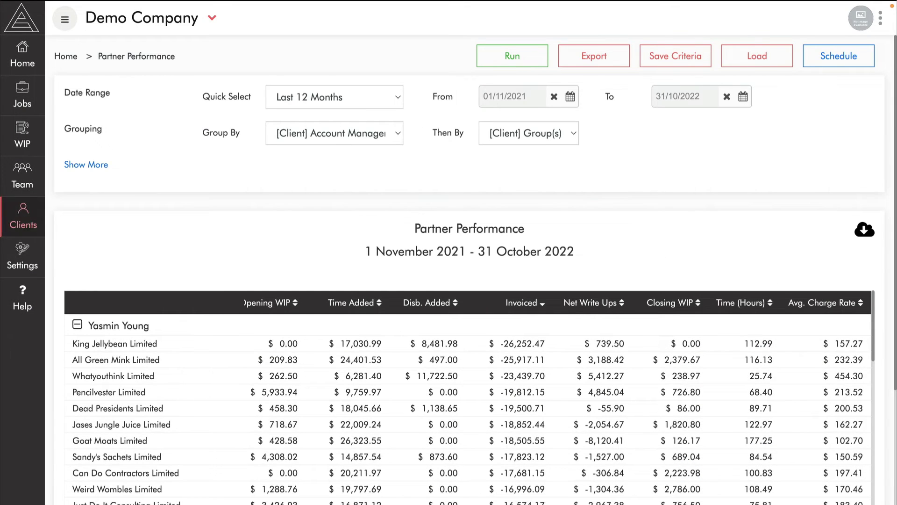
{"action": "left_click", "coordinate": [69, 283]}
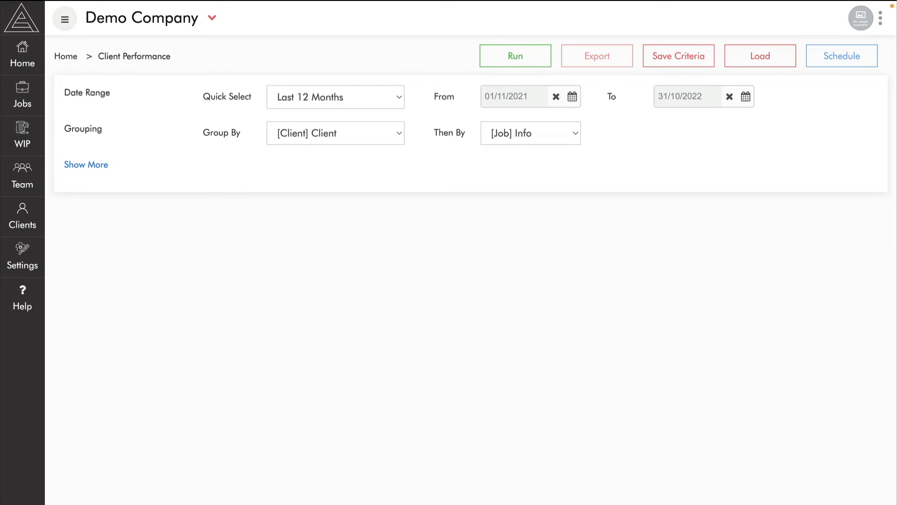
{"action": "left_click", "coordinate": [359, 97]}
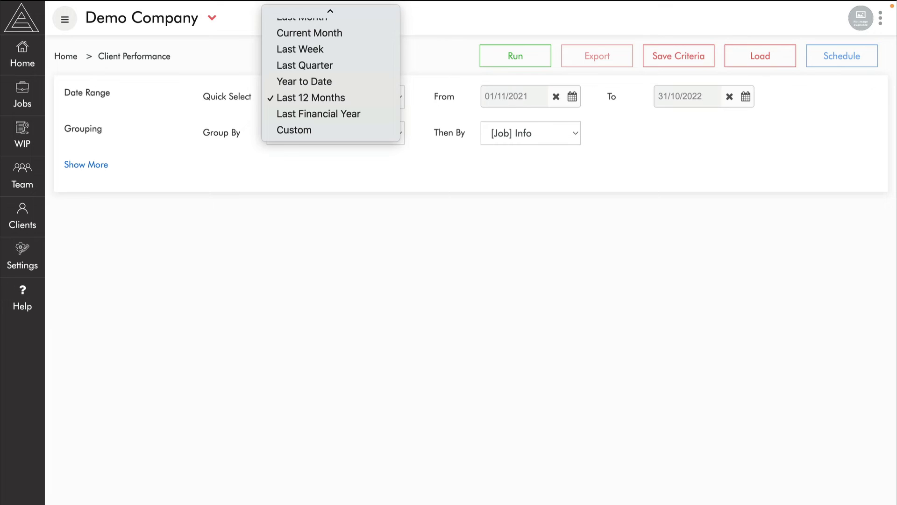
{"action": "left_click", "coordinate": [447, 89]}
{"action": "left_click", "coordinate": [515, 56]}
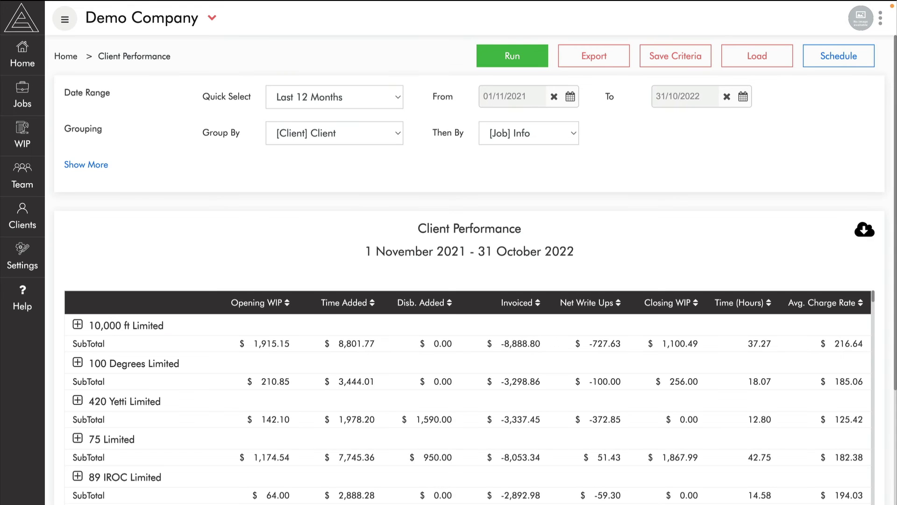
{"action": "left_click", "coordinate": [823, 303]}
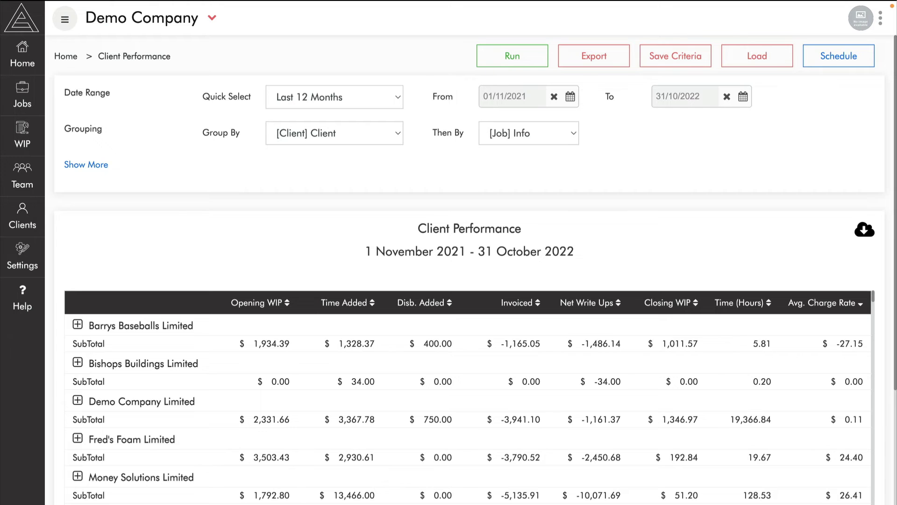
{"action": "scroll", "coordinate": [468, 280], "scroll_direction": "down", "scroll_amount": 5}
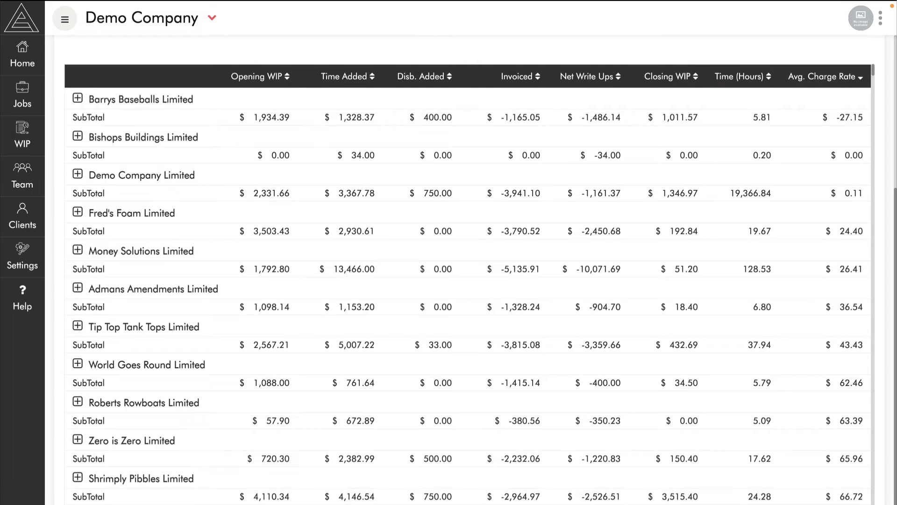
Run the Service Performance report for the Last 12 Months by [Task] Name and [Ledger] Staff, sorted by Avg. Charge Rate from highest to lowest.
{"action": "left_click", "coordinate": [22, 215]}
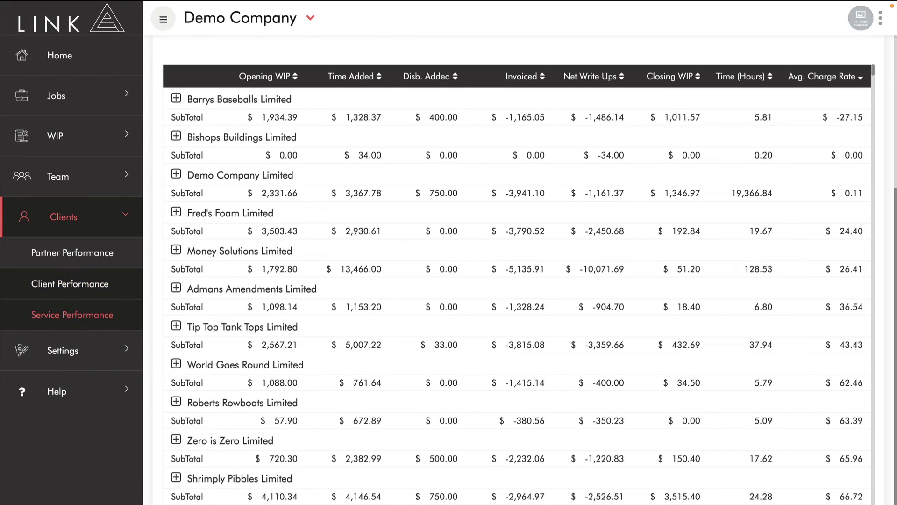
{"action": "left_click", "coordinate": [47, 313]}
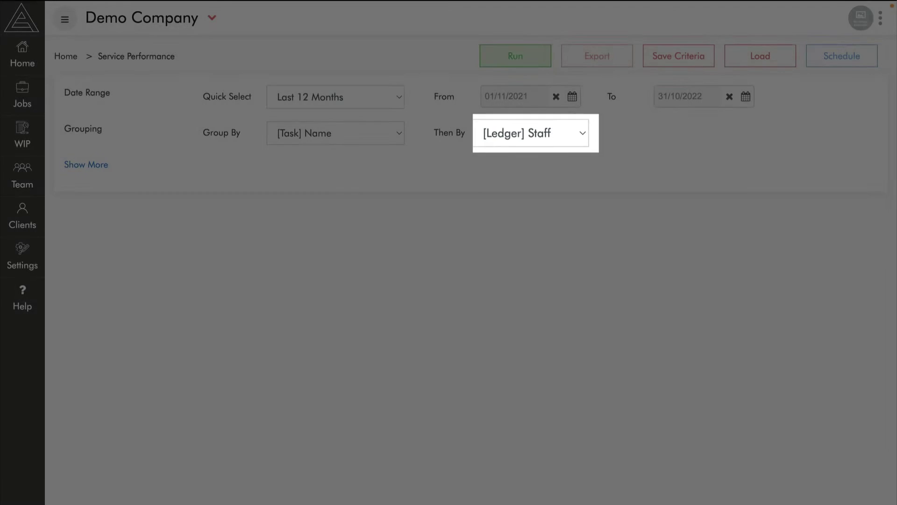
{"action": "left_click", "coordinate": [506, 58]}
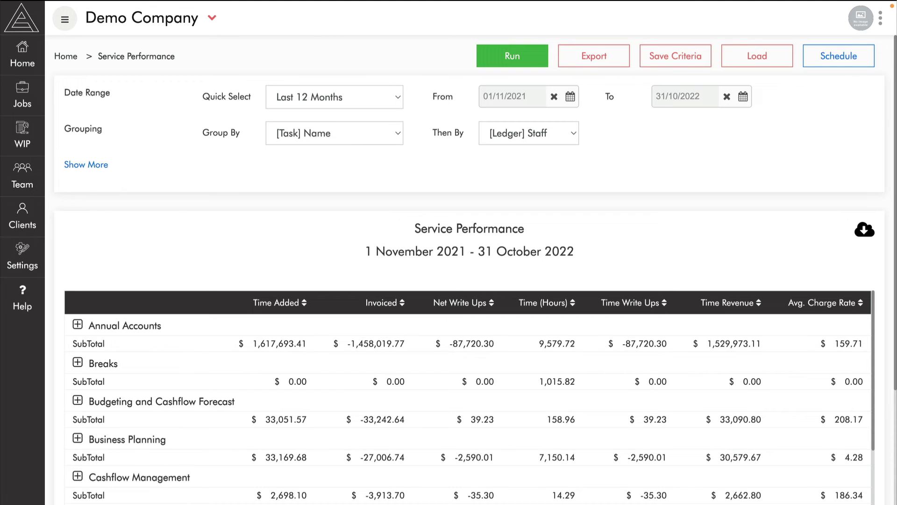
{"action": "left_click", "coordinate": [831, 303]}
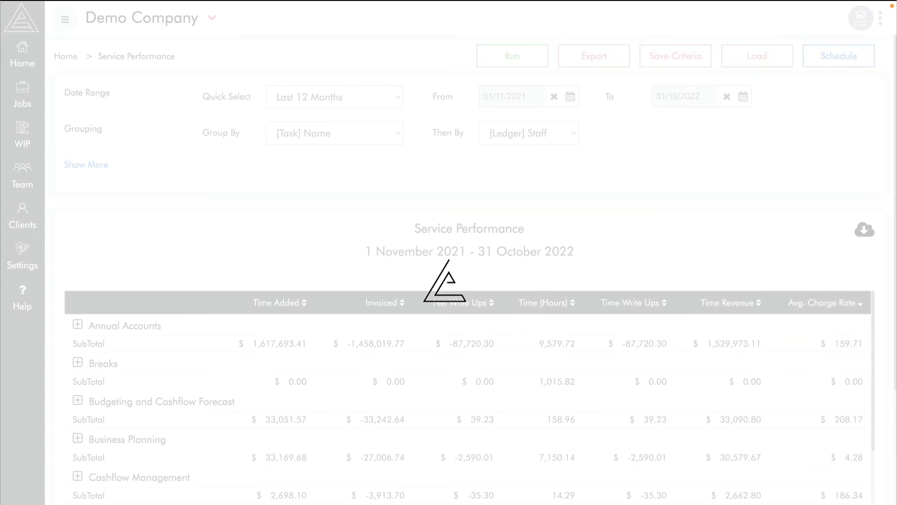
Expand the Annual Accounts task in the Service Performance report to review its figures by staff member.
{"action": "scroll", "coordinate": [476, 270], "scroll_direction": "down", "scroll_amount": 3}
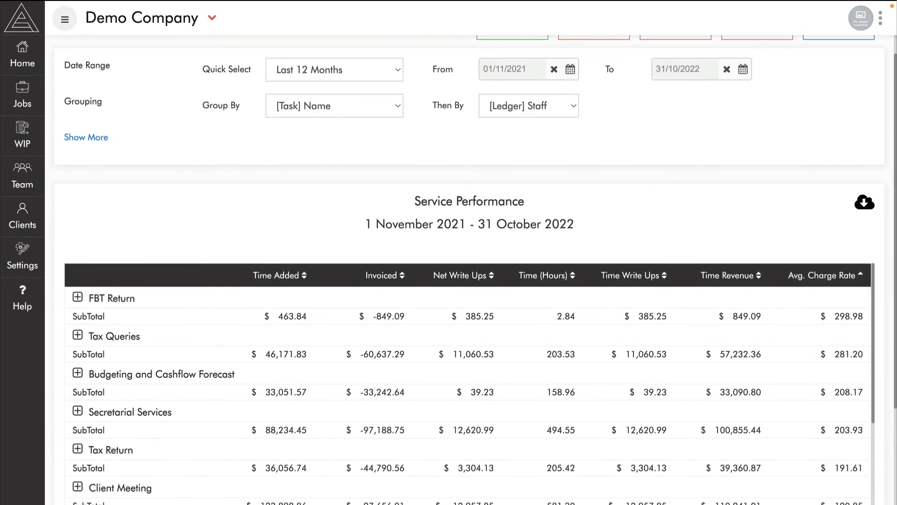
{"action": "scroll", "coordinate": [475, 270], "scroll_direction": "down", "scroll_amount": 3}
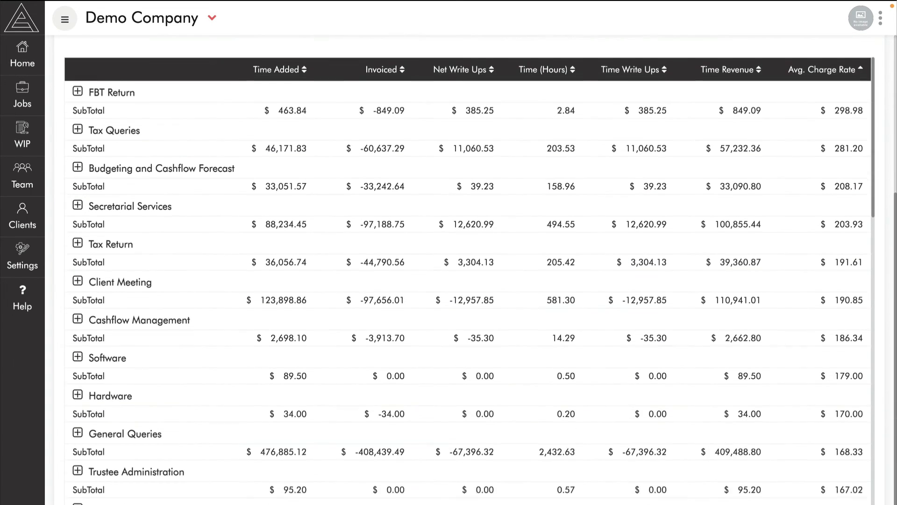
{"action": "scroll", "coordinate": [470, 281], "scroll_direction": "down", "scroll_amount": 5}
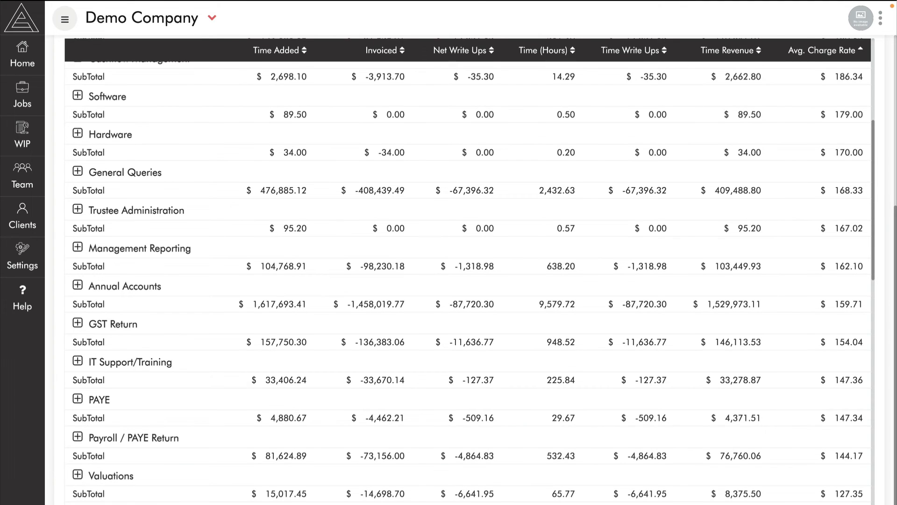
{"action": "left_click", "coordinate": [78, 286]}
{"action": "scroll", "coordinate": [212, 341], "scroll_direction": "down", "scroll_amount": 1}
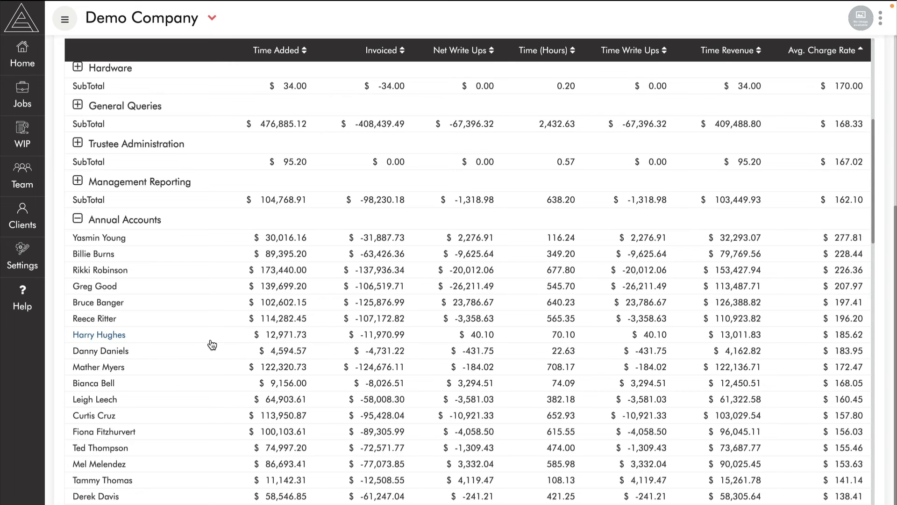
Compare the average charge rates of all staff under the Annual Accounts task and collapse that task's breakdown.
{"action": "scroll", "coordinate": [212, 345], "scroll_direction": "down", "scroll_amount": 1}
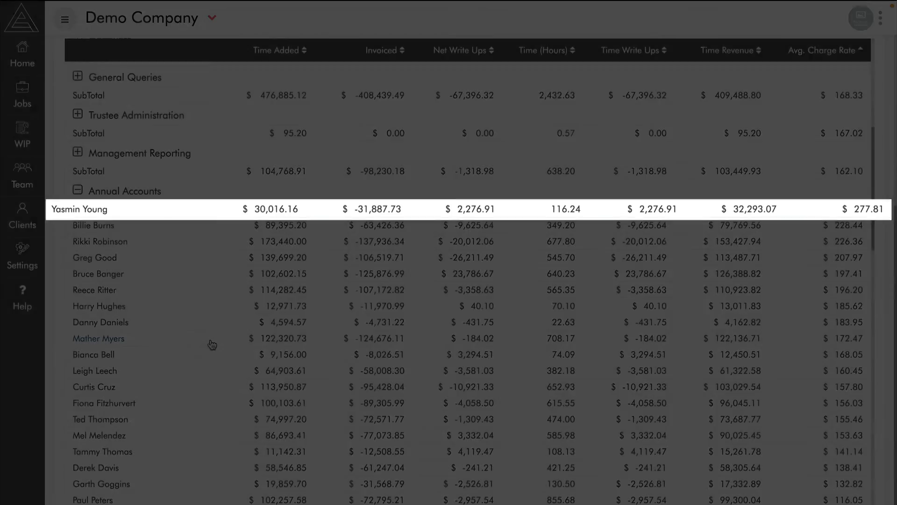
{"action": "scroll", "coordinate": [211, 344], "scroll_direction": "down", "scroll_amount": 4}
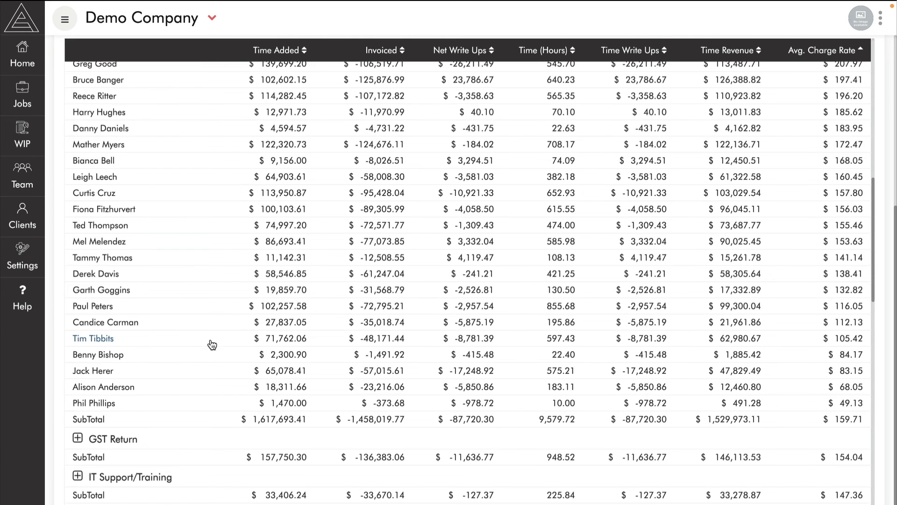
{"action": "scroll", "coordinate": [212, 344], "scroll_direction": "up", "scroll_amount": 4}
{"action": "left_click", "coordinate": [78, 69]}
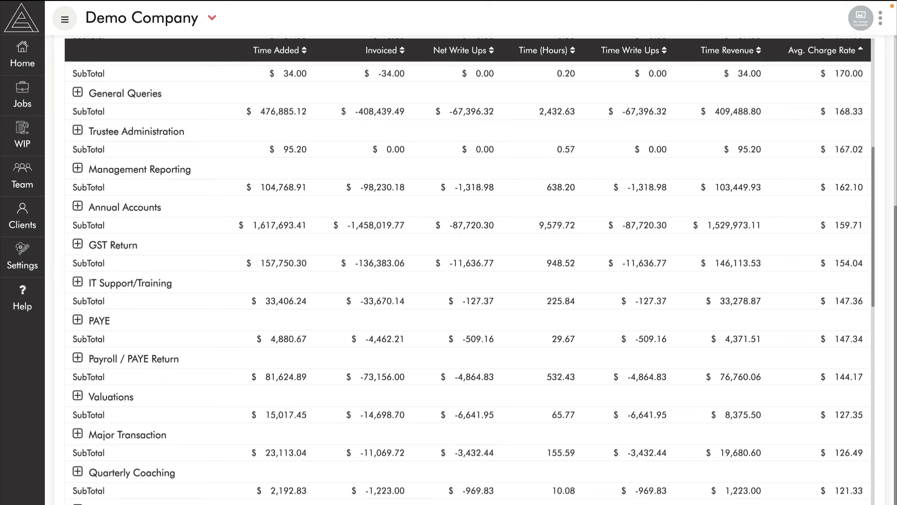
Expand the Xero Conversion task among the lowest charge rates to examine its write-ups and charge rates by staff member.
{"action": "scroll", "coordinate": [654, 294], "scroll_direction": "down", "scroll_amount": 7}
{"action": "scroll", "coordinate": [655, 294], "scroll_direction": "up", "scroll_amount": 2}
{"action": "scroll", "coordinate": [655, 293], "scroll_direction": "up", "scroll_amount": 1}
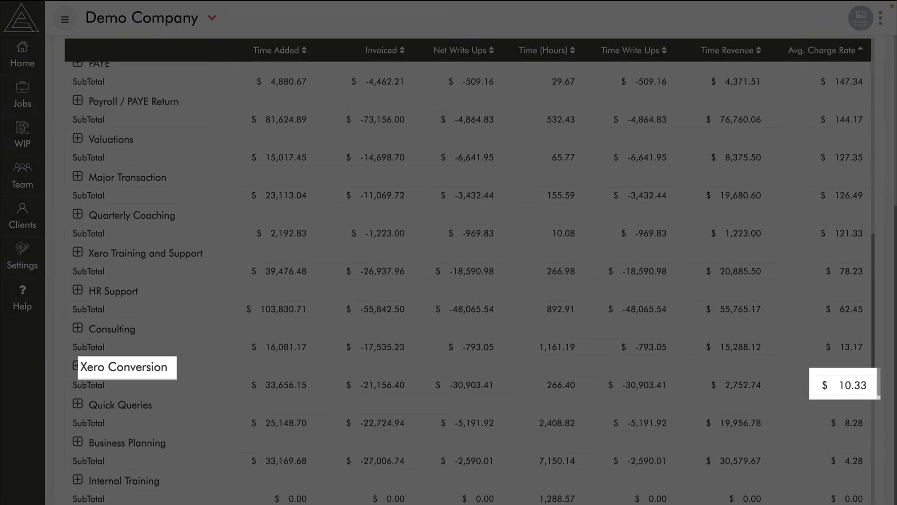
{"action": "left_click", "coordinate": [78, 366]}
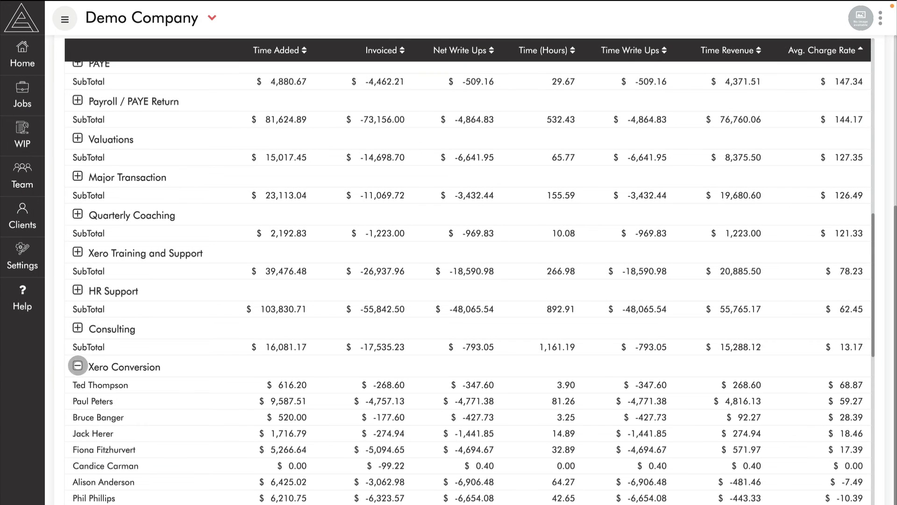
{"action": "scroll", "coordinate": [494, 188], "scroll_direction": "down", "scroll_amount": 2}
{"action": "scroll", "coordinate": [494, 187], "scroll_direction": "down", "scroll_amount": 1}
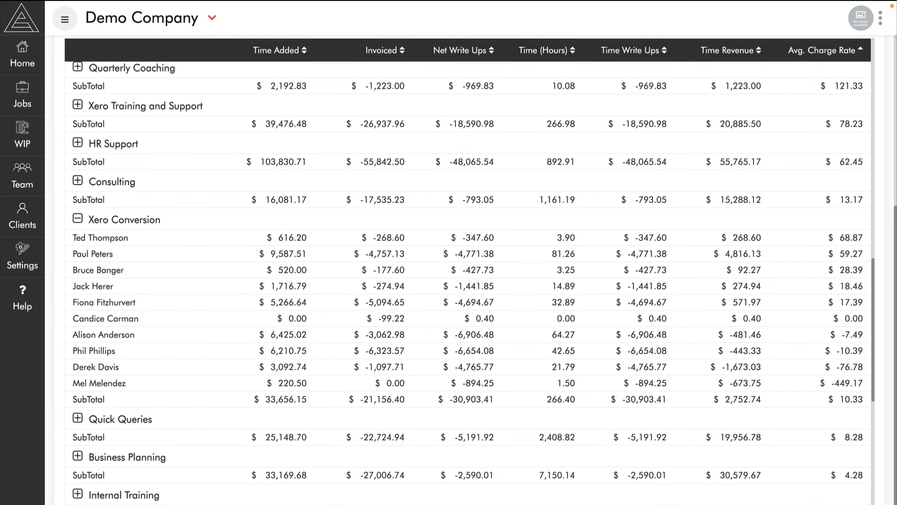